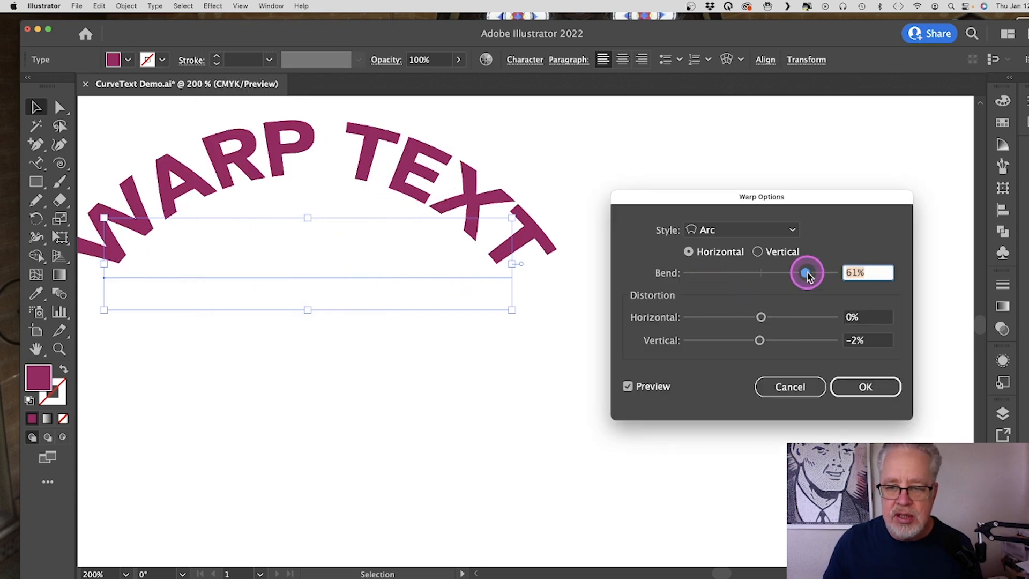
Try the Arc warp with a 25% bend and 40% horizontal distortion, and return the horizontal distortion to 0%
mouse_move(800, 274)
mouse_down()
mouse_move(731, 273)
mouse_move(780, 275)
mouse_up()
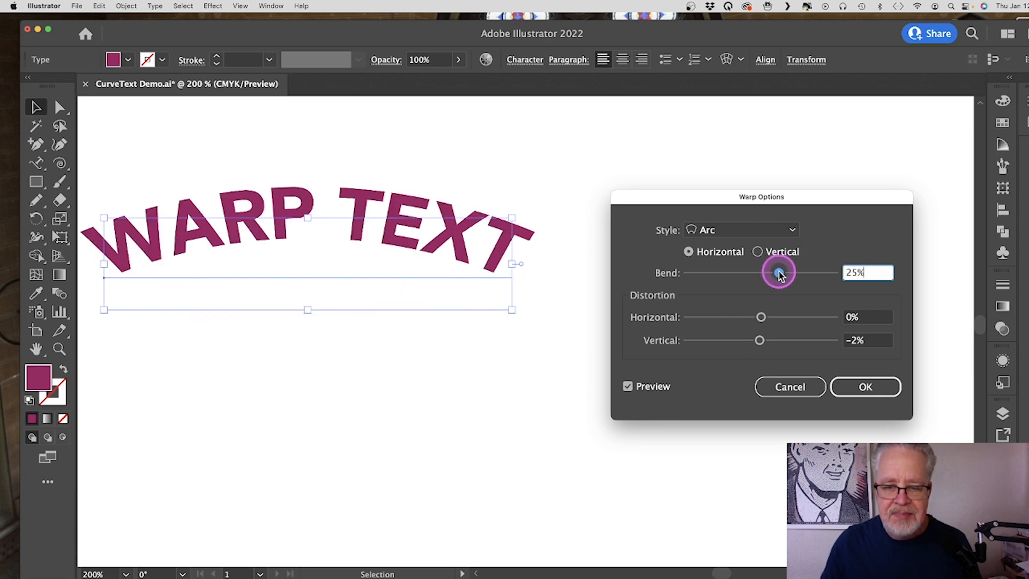
drag(761, 318, 790, 319)
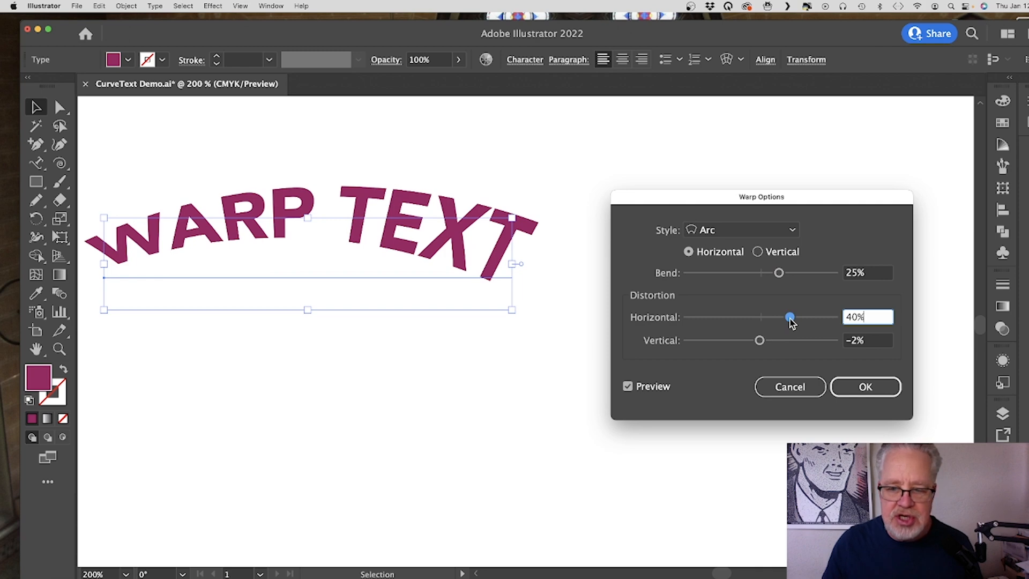
drag(765, 325, 761, 321)
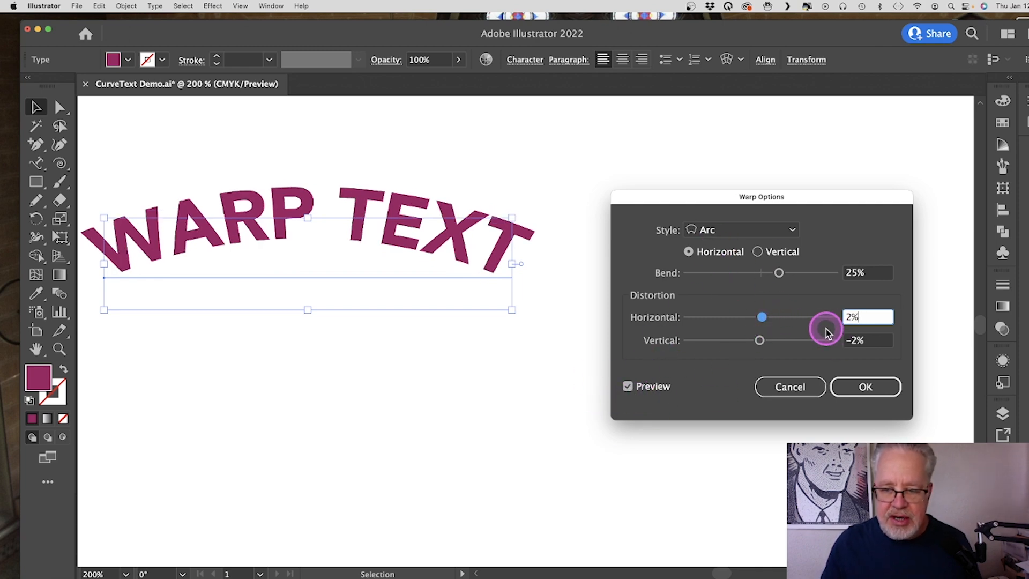
drag(761, 318, 760, 320)
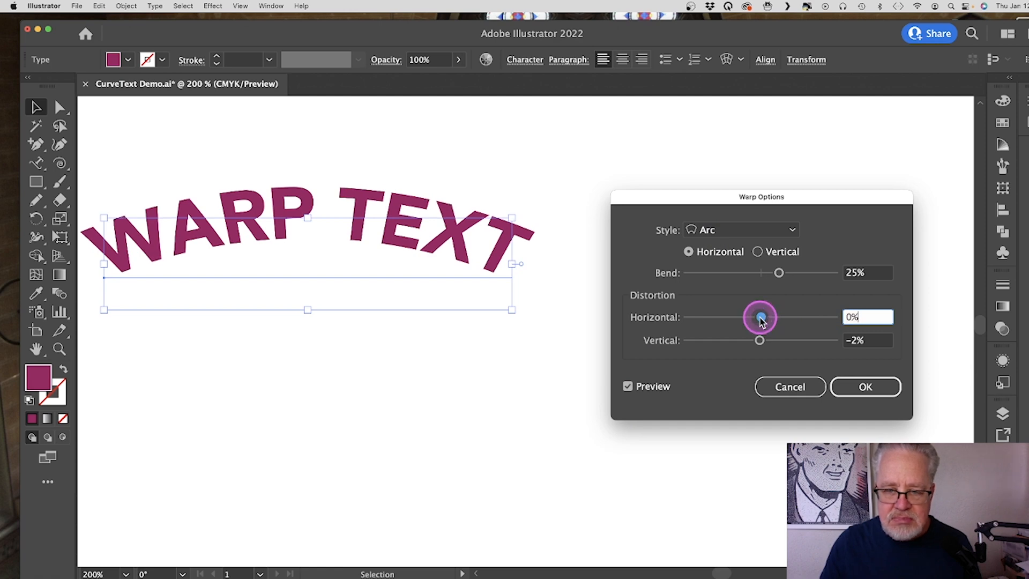
Try the Arc Lower and Arc Upper warp styles on the WARP TEXT lettering
click(792, 229)
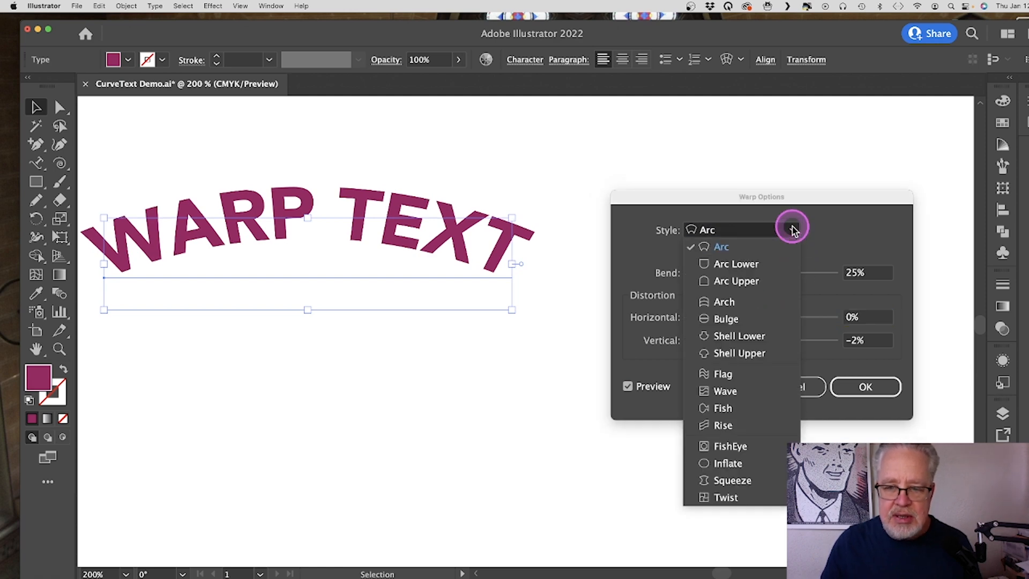
click(774, 267)
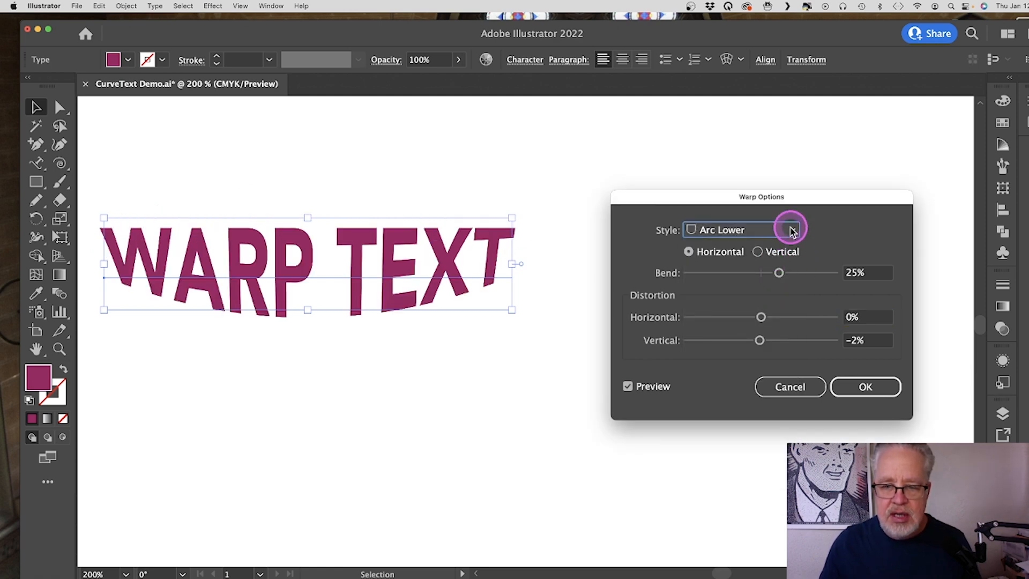
click(791, 229)
click(780, 278)
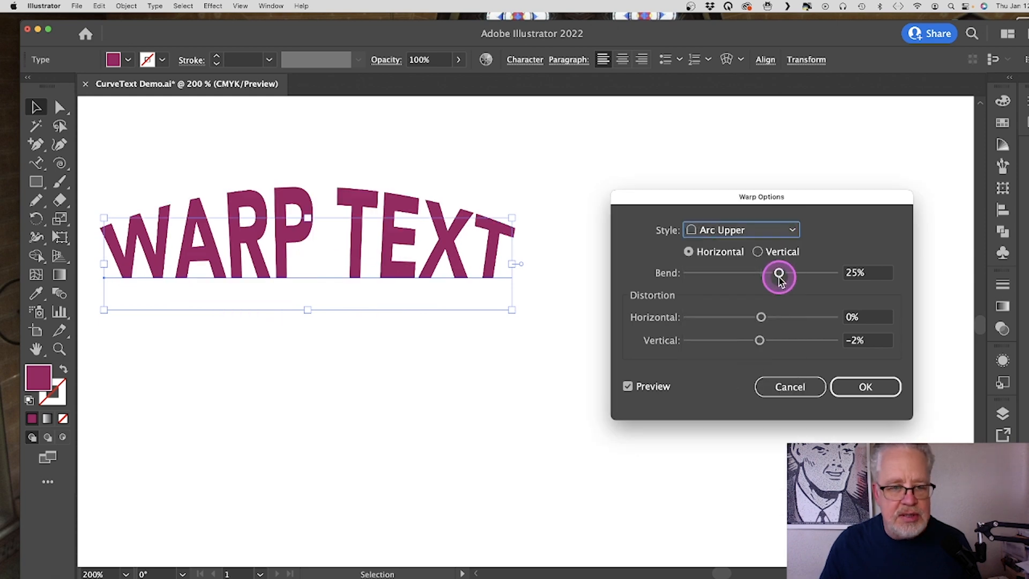
Apply the Flag warp style to the WARP TEXT lettering with a 70% bend
click(792, 229)
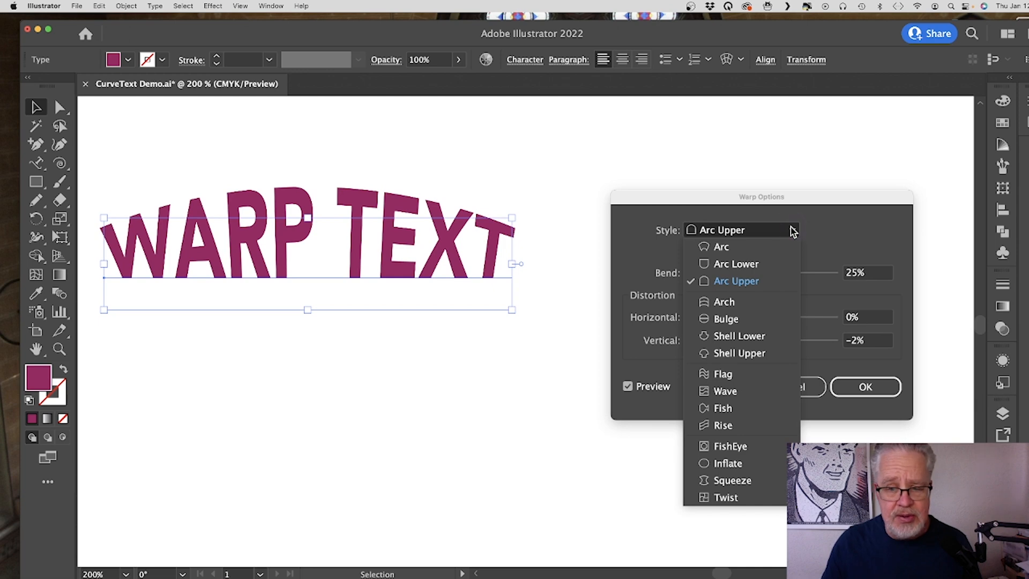
click(723, 374)
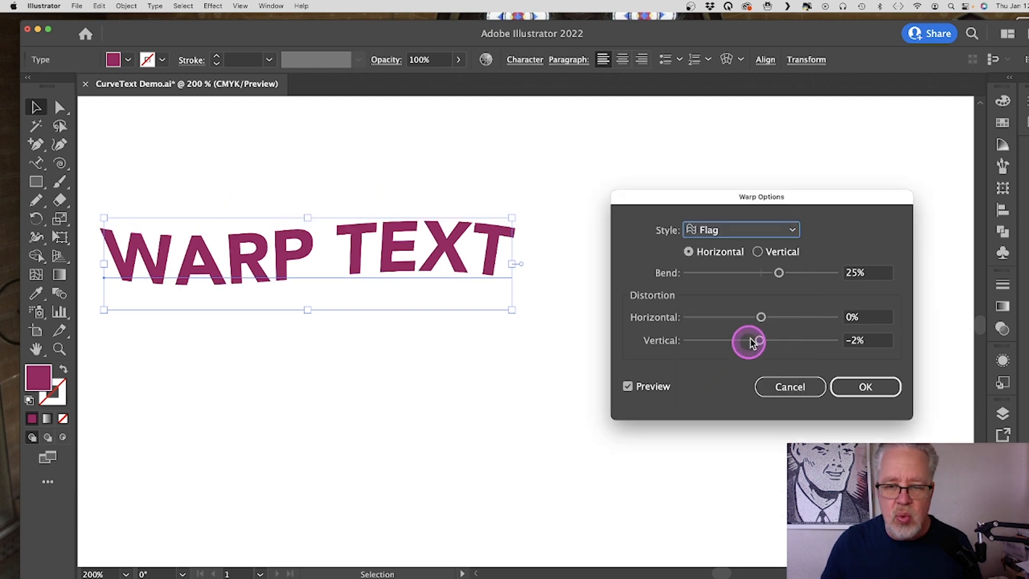
drag(778, 272, 810, 282)
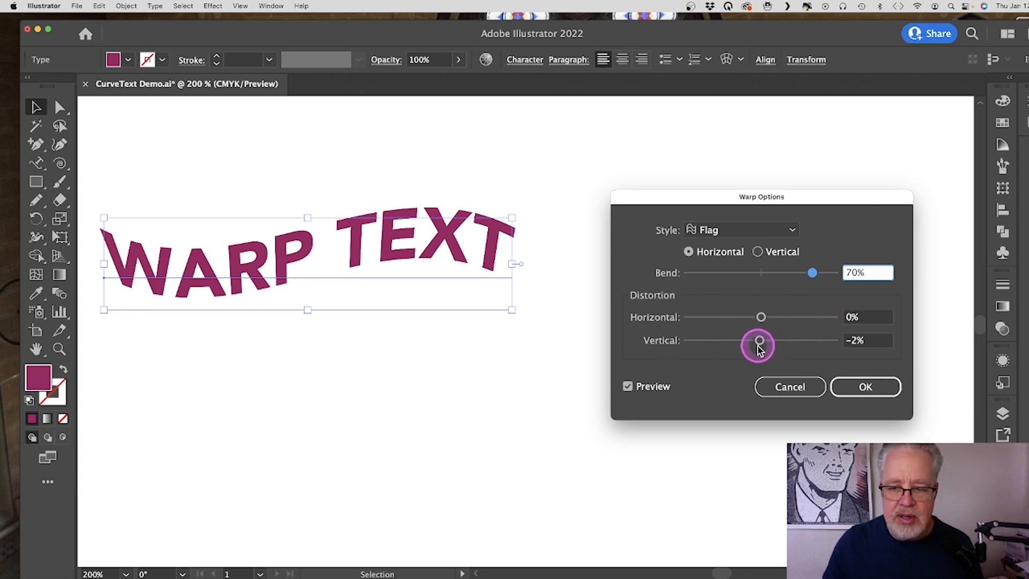
click(868, 389)
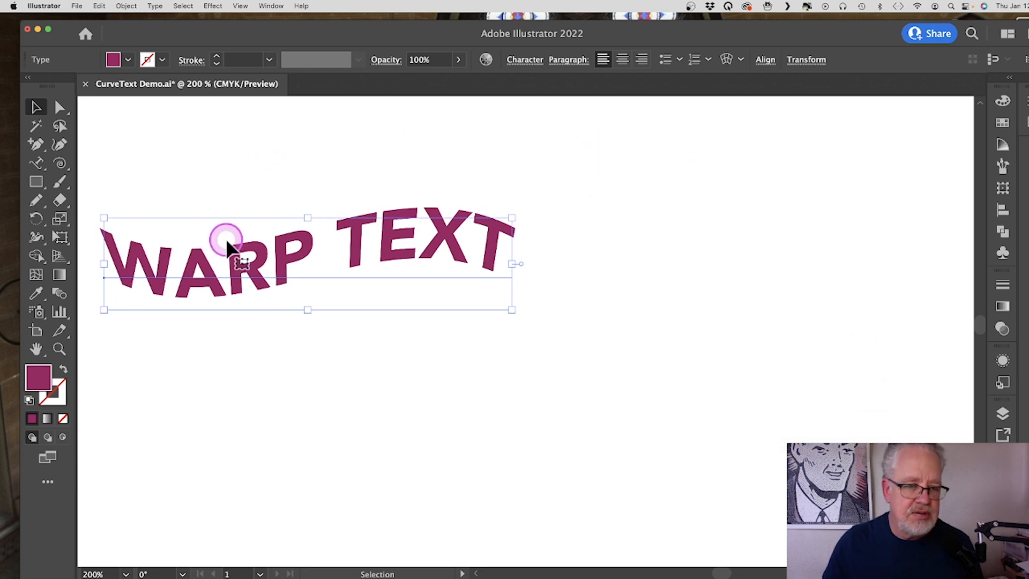
Check the warped text's underlying lettering in Outline view and return to Preview
key(super+y)
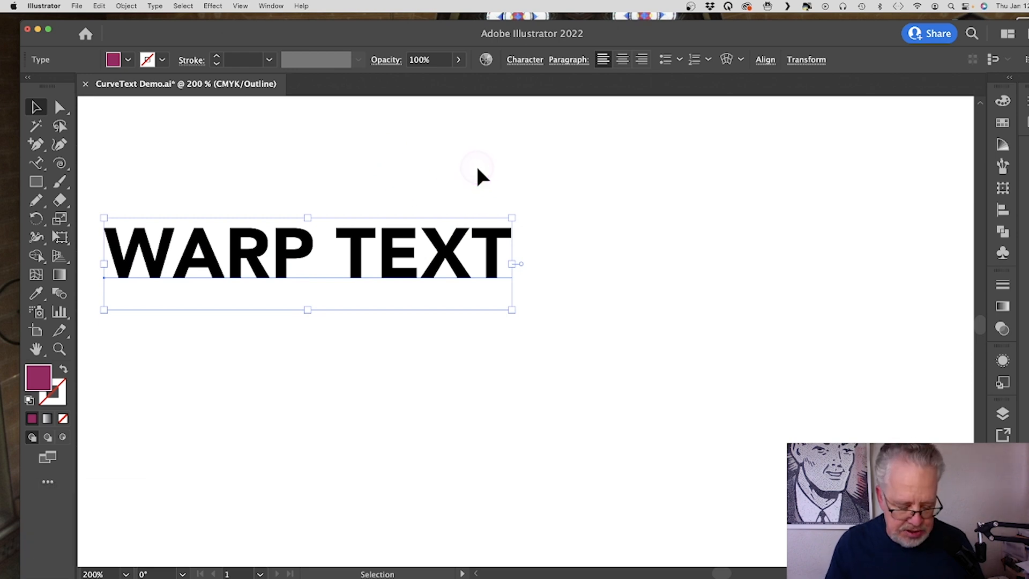
key(super+y)
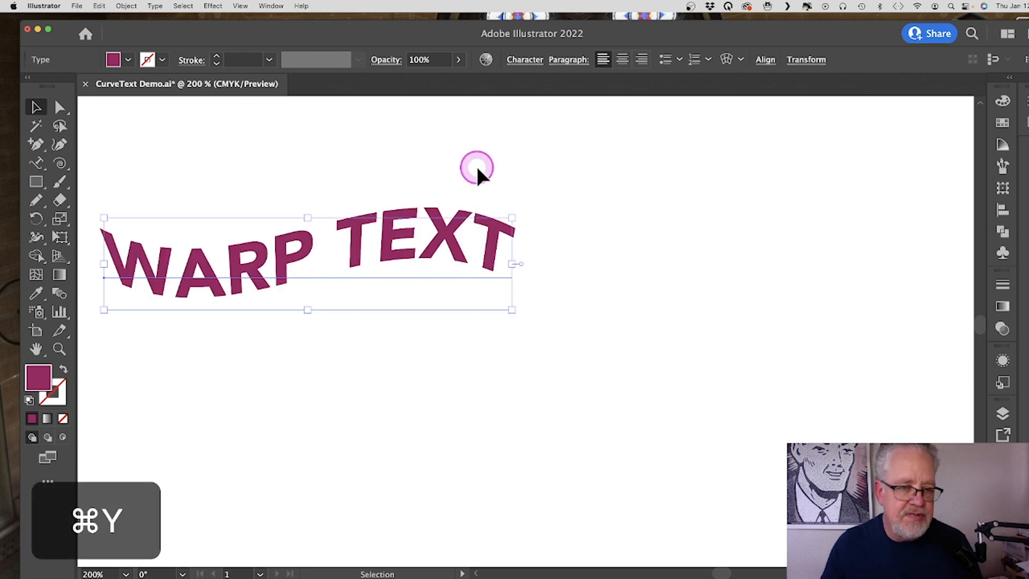
Replace the letter P with M in the warped live text so that it reads WARM TEXT
click(36, 166)
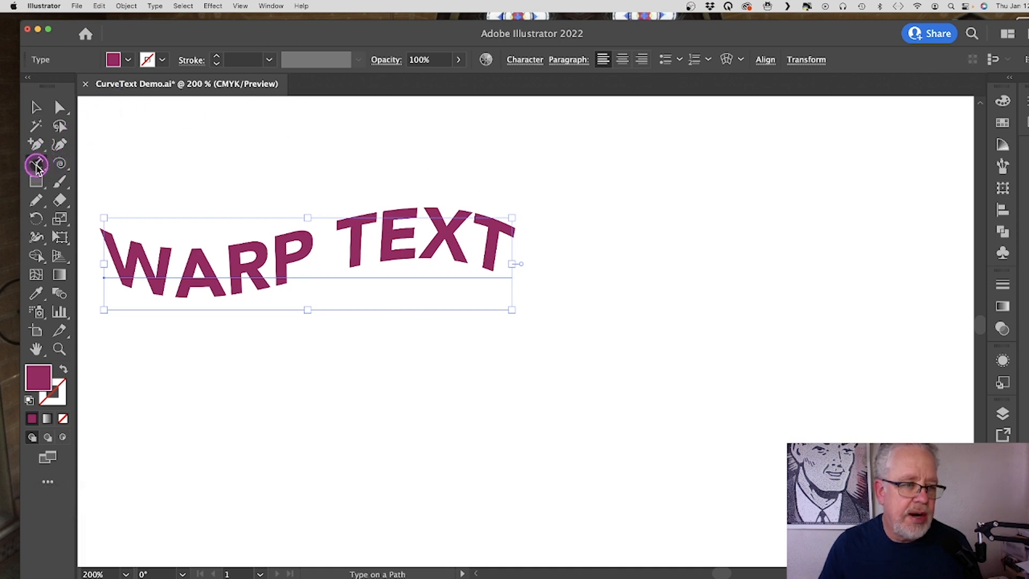
drag(36, 166, 74, 164)
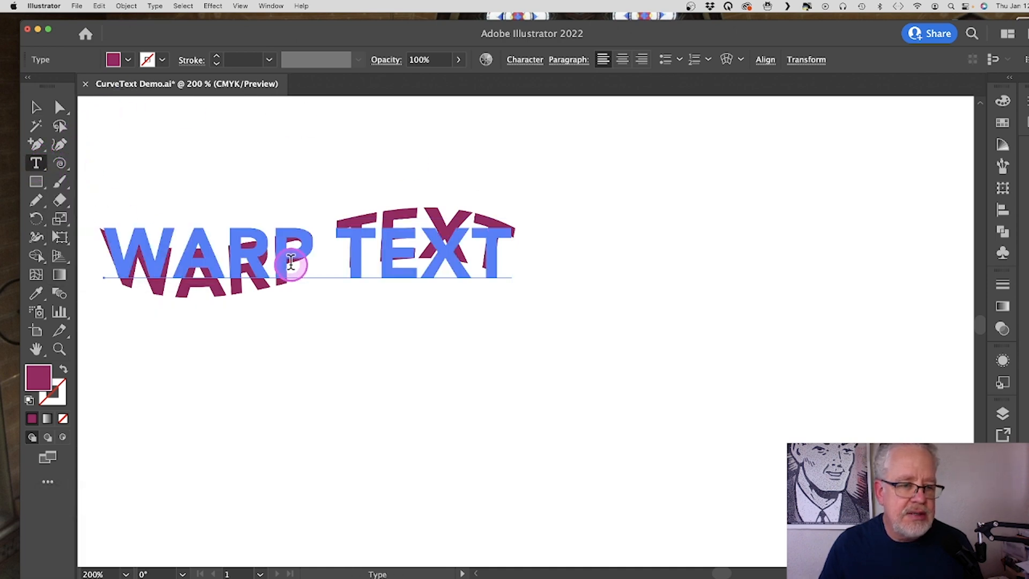
drag(349, 259, 379, 263)
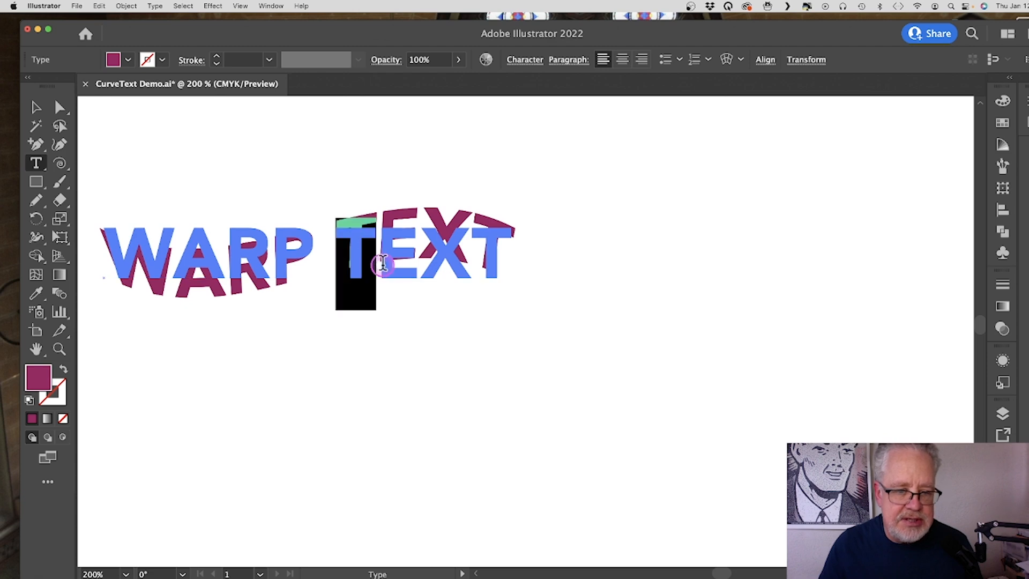
drag(277, 256, 297, 262)
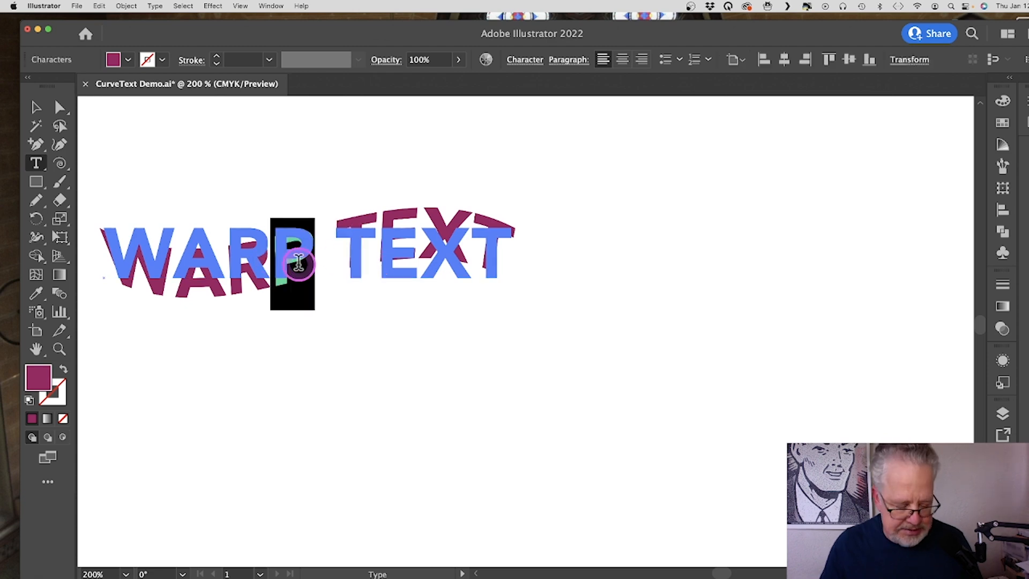
text(M)
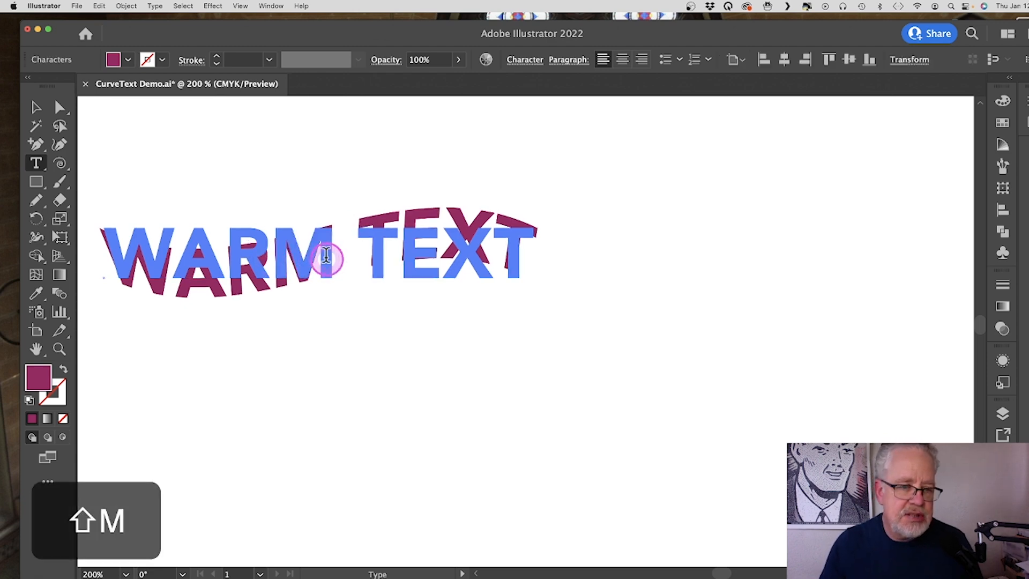
click(35, 106)
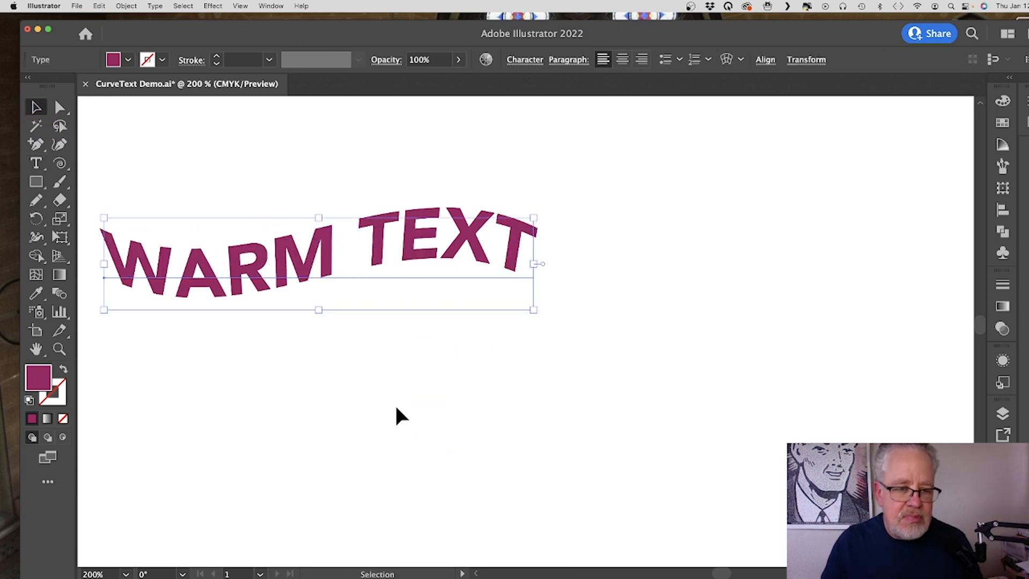
Turn the wavy green line below the TYPE ON A PATH heading into path type filled with placeholder text
scroll(397, 409, down, 5)
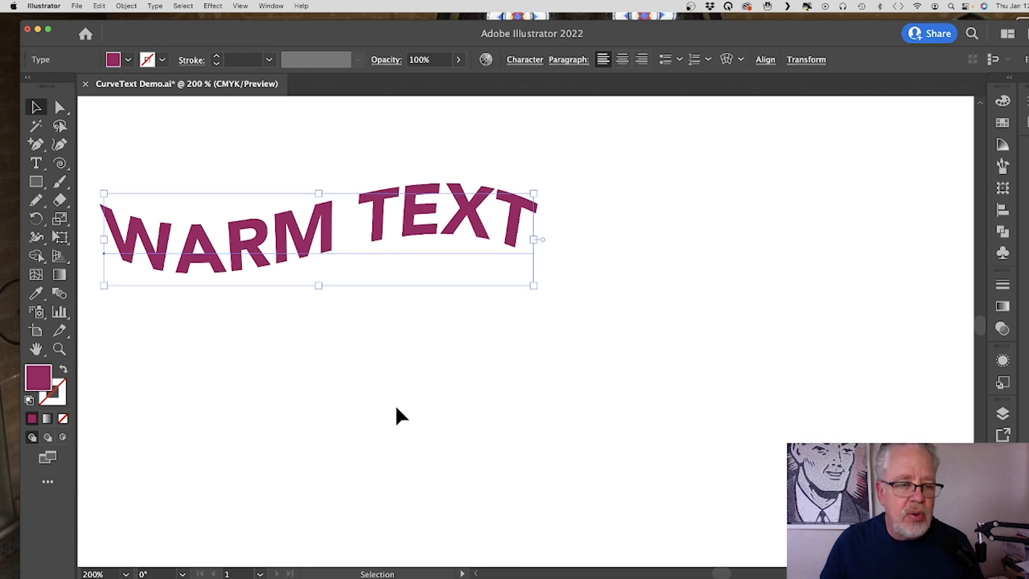
scroll(401, 415, down, 4)
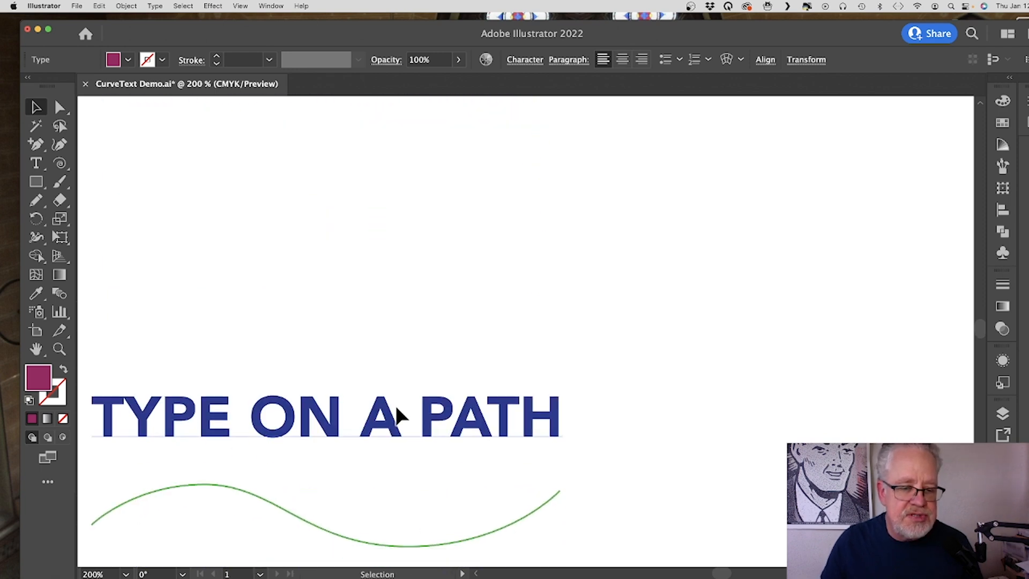
scroll(401, 415, down, 3)
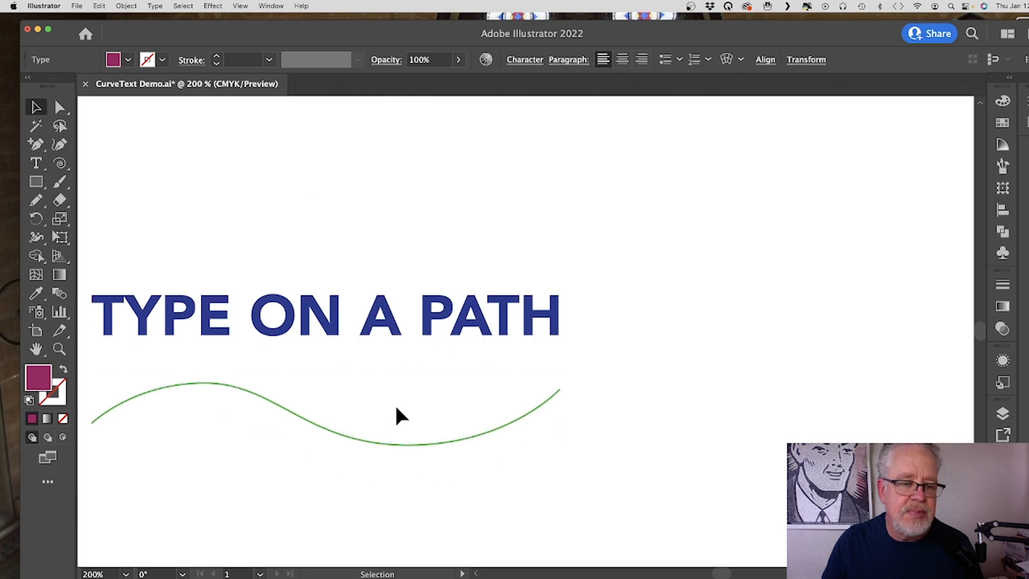
scroll(401, 415, down, 2)
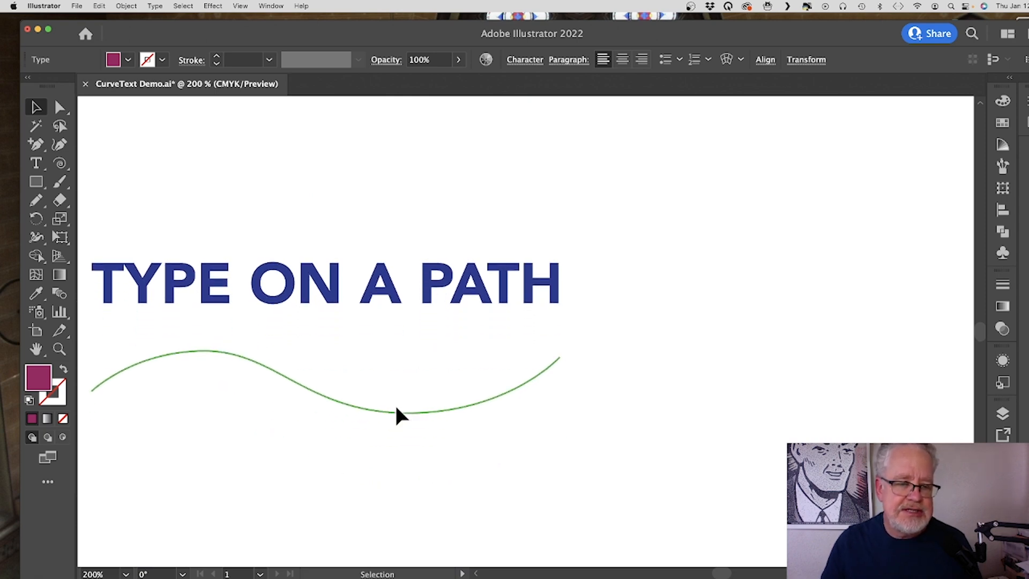
scroll(401, 415, down, 1)
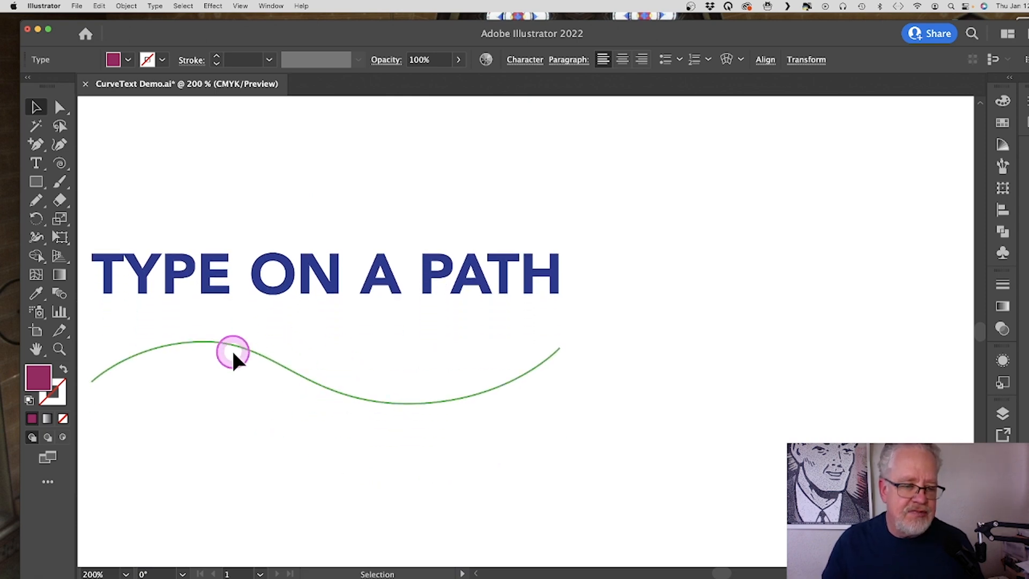
click(261, 358)
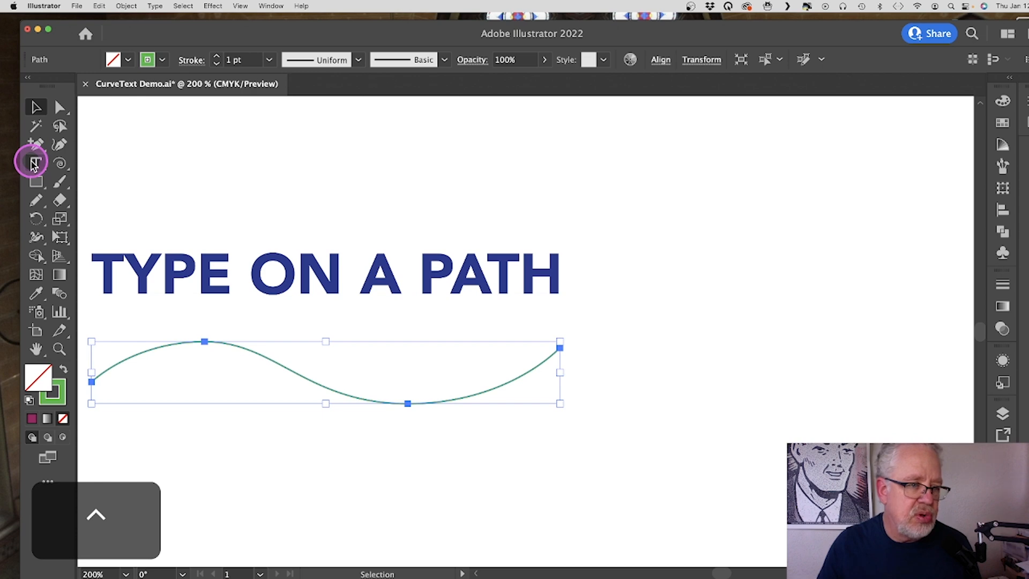
click(34, 162)
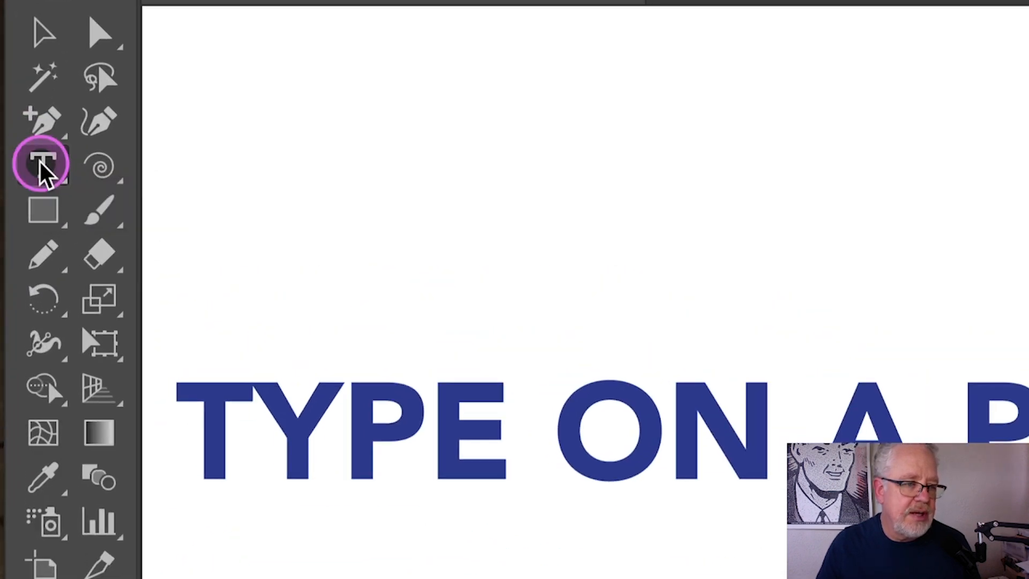
drag(40, 160, 180, 254)
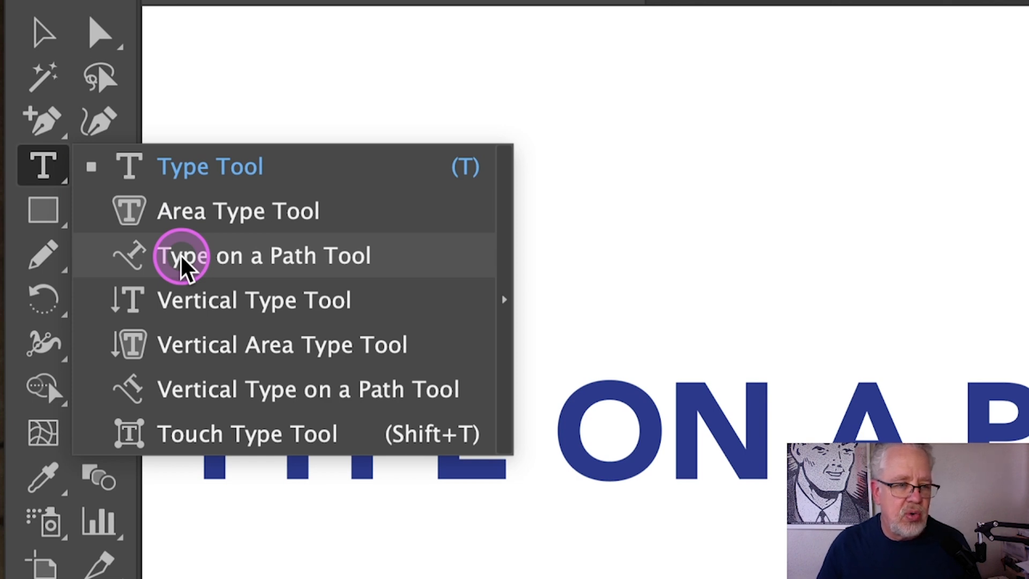
drag(180, 254, 180, 254)
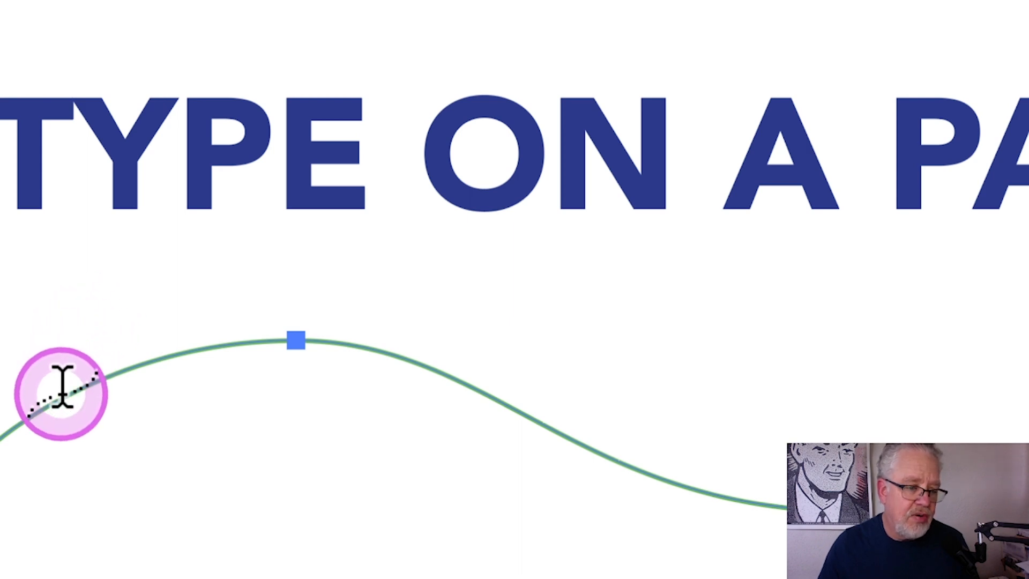
click(40, 406)
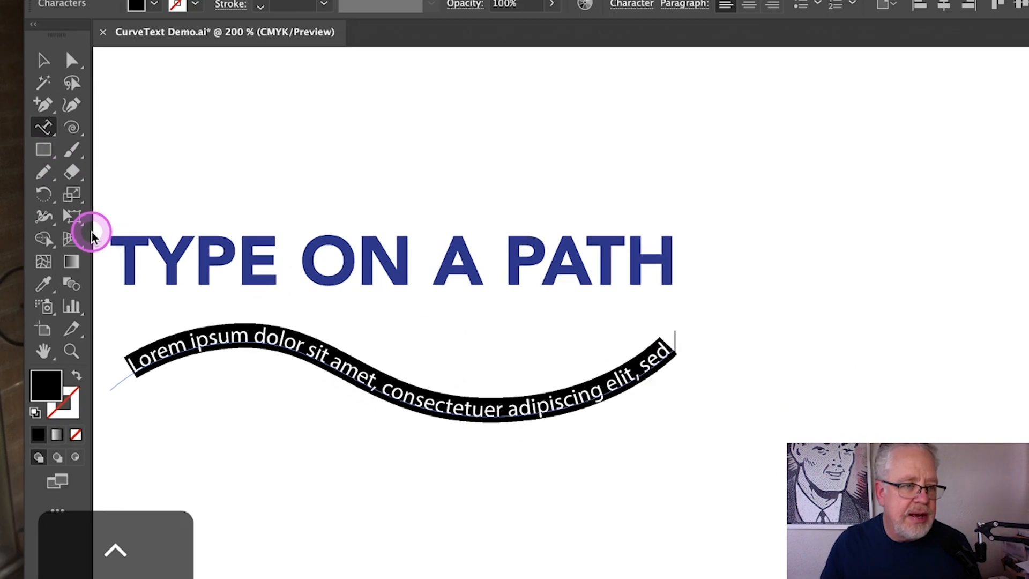
Delete the words "elit, sed" from the end of the placeholder text on the wavy path
click(43, 127)
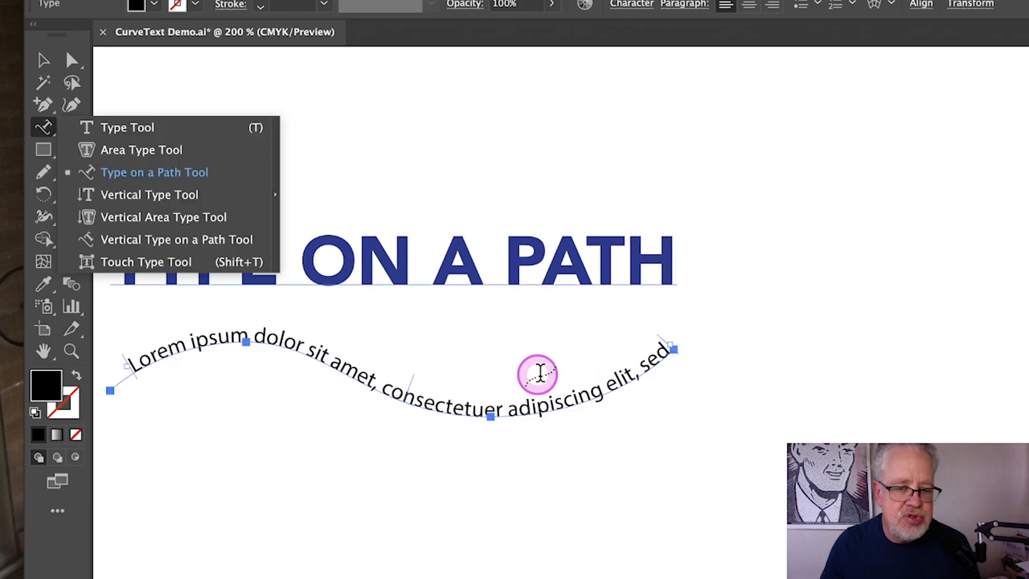
drag(606, 390, 761, 311)
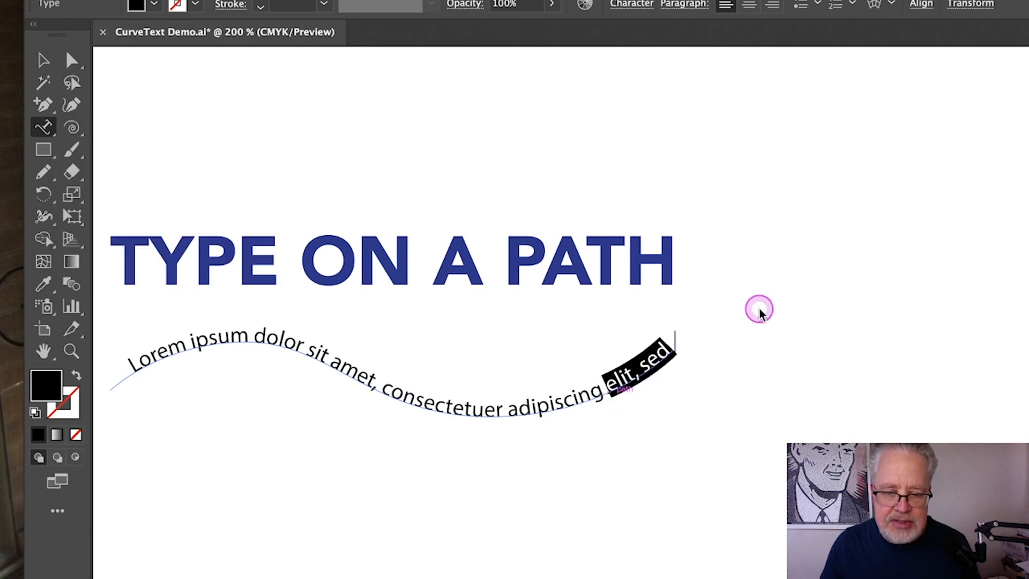
key(BackSpace)
key(Escape)
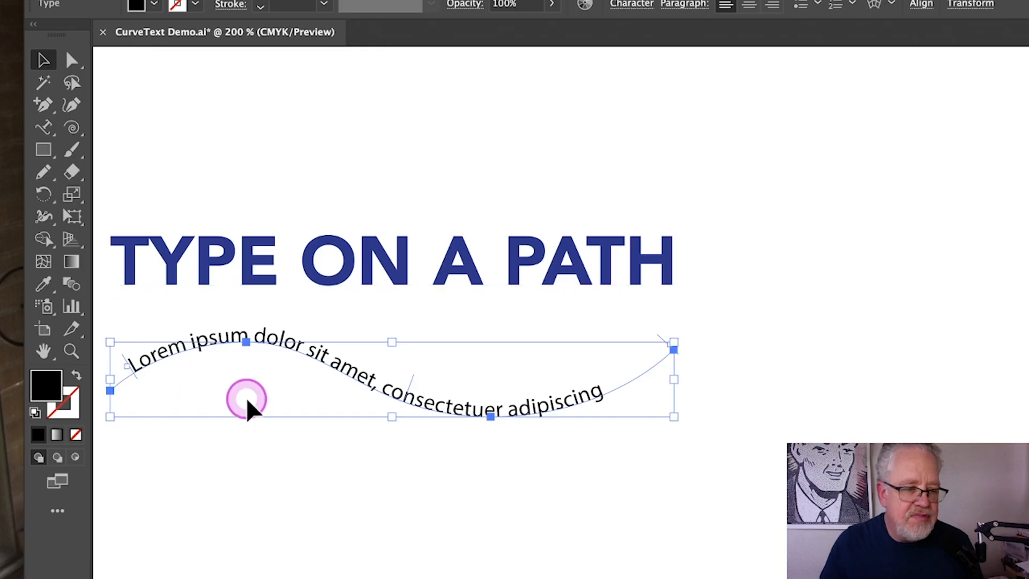
Shift the start of the placeholder text on the wavy path slightly toward the path's beginning using its start bracket
click(71, 351)
click(322, 361)
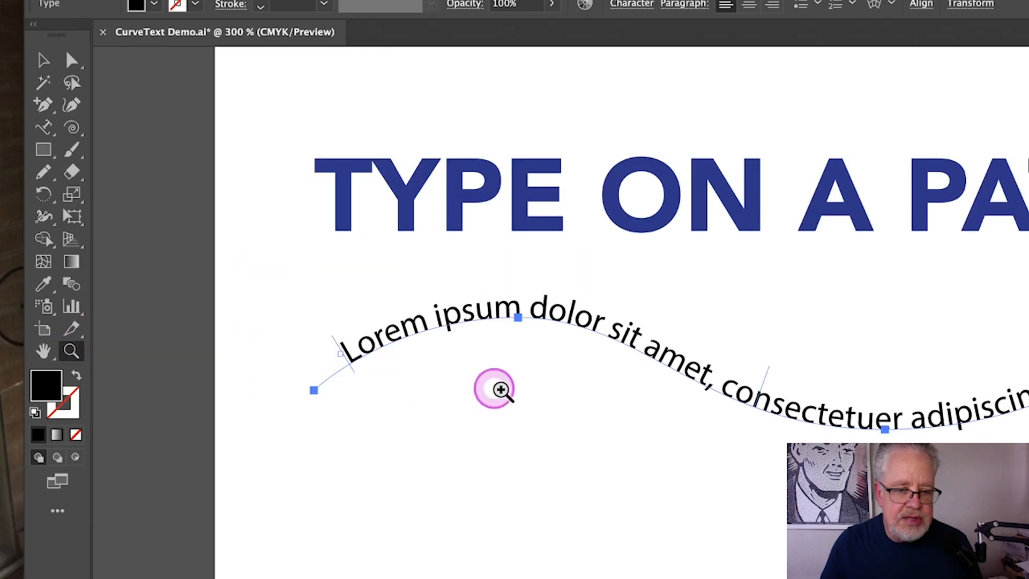
key(space)
drag(836, 349, 633, 335)
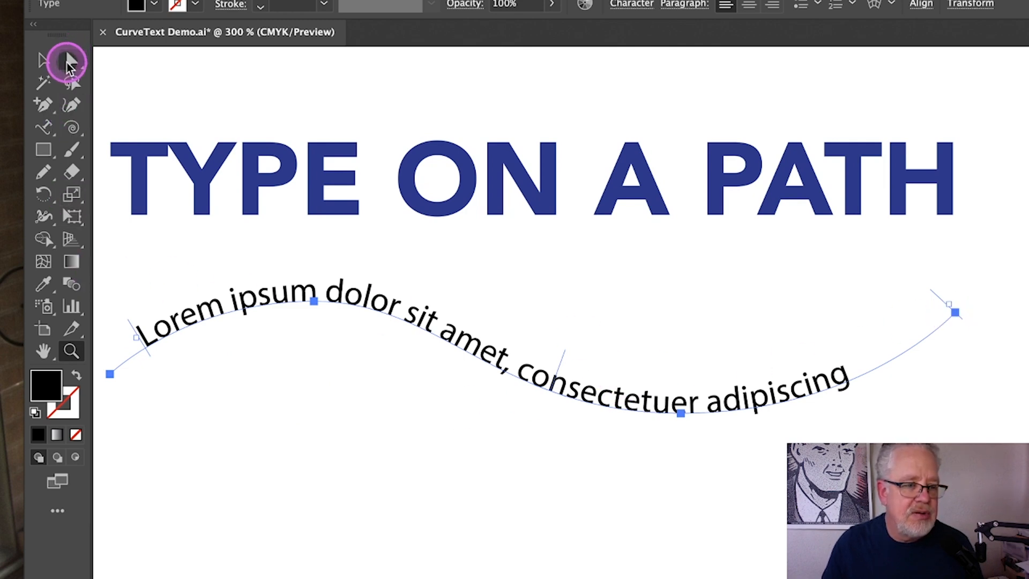
click(66, 62)
click(132, 325)
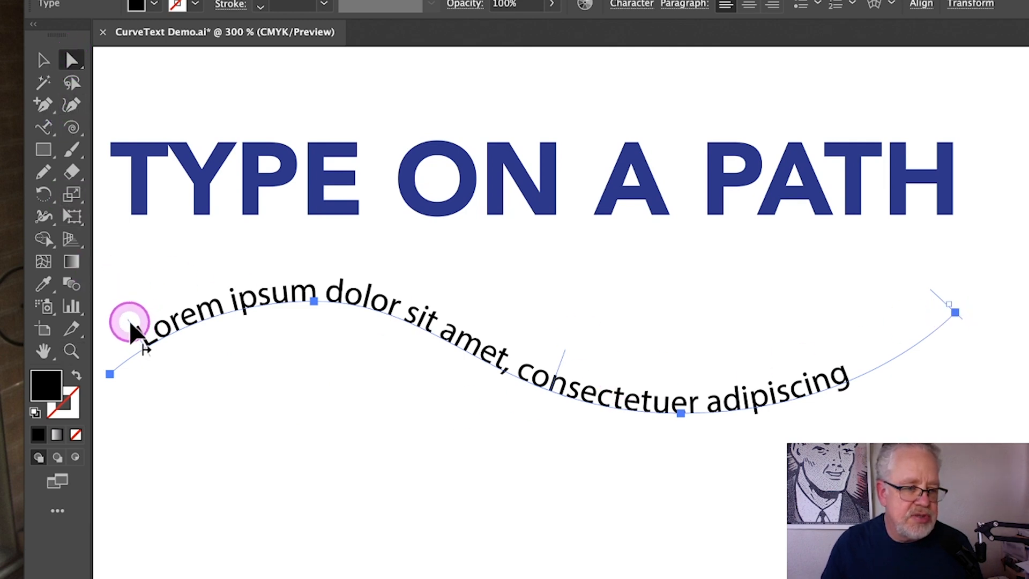
drag(131, 324, 153, 349)
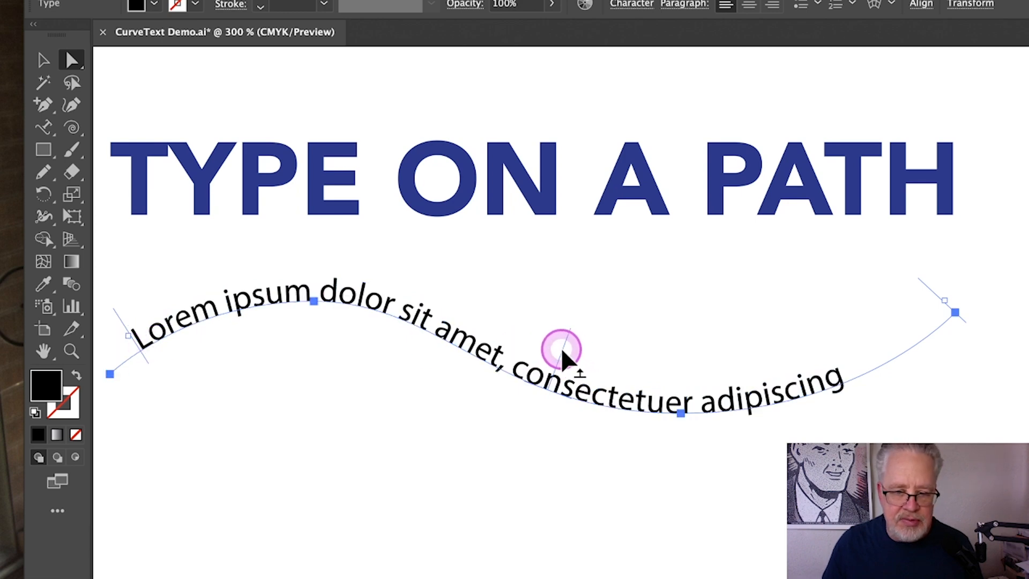
Slide the placeholder text further toward the beginning of the wavy path using its center bracket
mouse_move(561, 355)
mouse_down()
mouse_move(542, 354)
mouse_move(563, 349)
mouse_up()
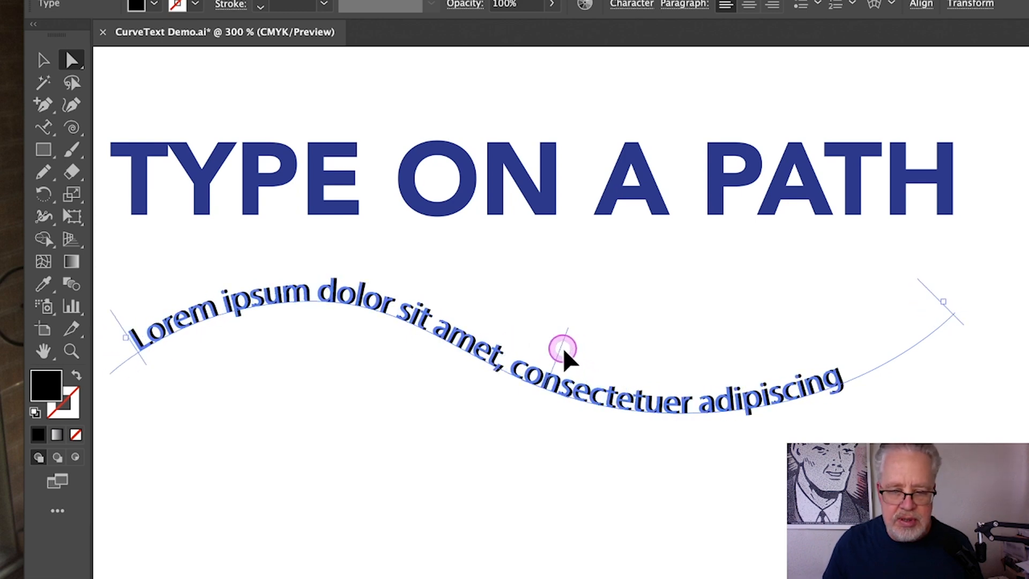
drag(646, 358, 625, 359)
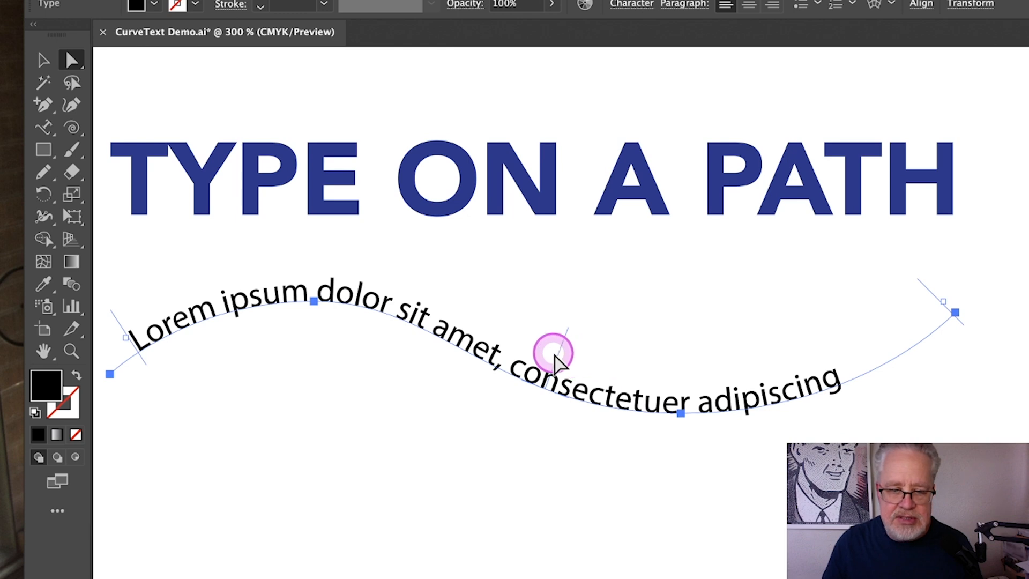
drag(557, 353, 547, 351)
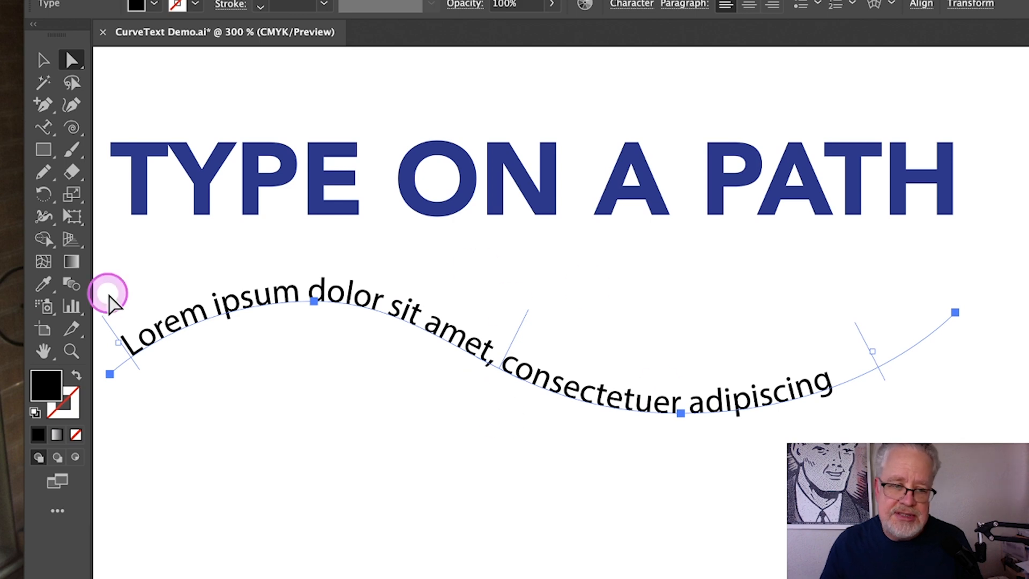
Draw a large black-filled circle in the empty area to the right of the TYPE ON A PATH heading
click(71, 351)
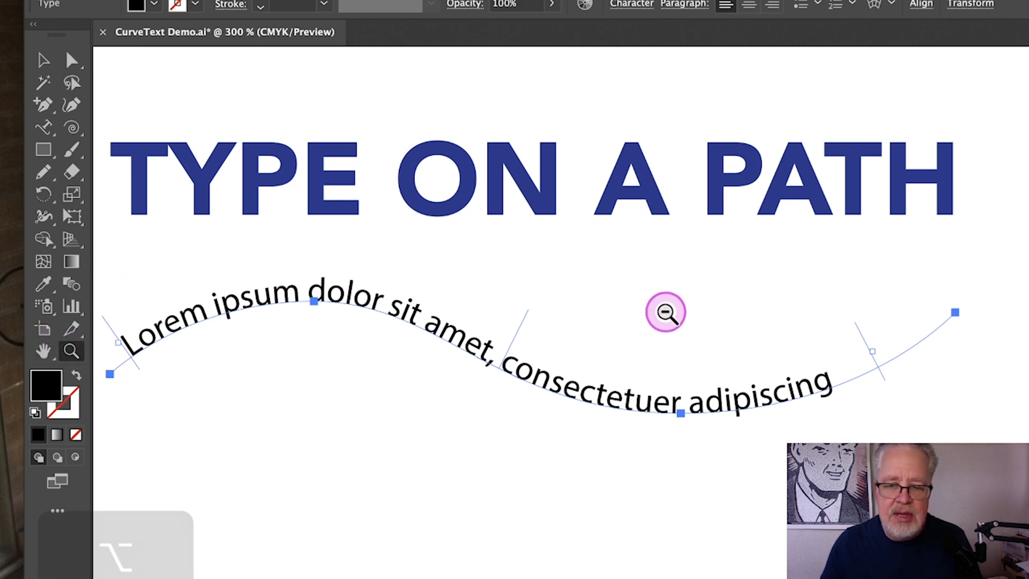
alt+click(666, 310)
alt+click(666, 310)
alt+click(665, 311)
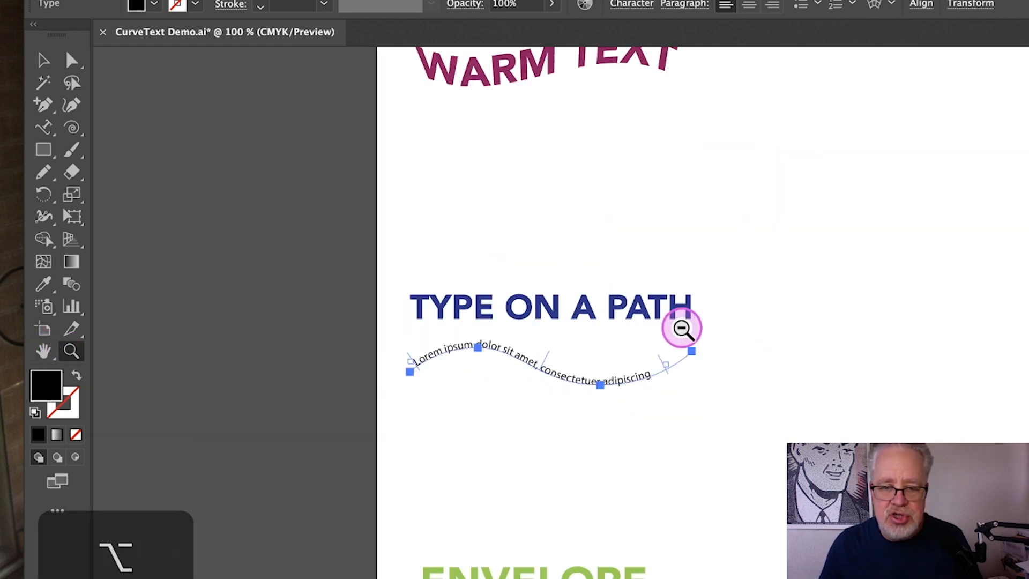
key(space)
mouse_move(895, 355)
mouse_down()
mouse_move(467, 345)
mouse_move(530, 349)
mouse_up()
click(75, 171)
drag(43, 150, 96, 194)
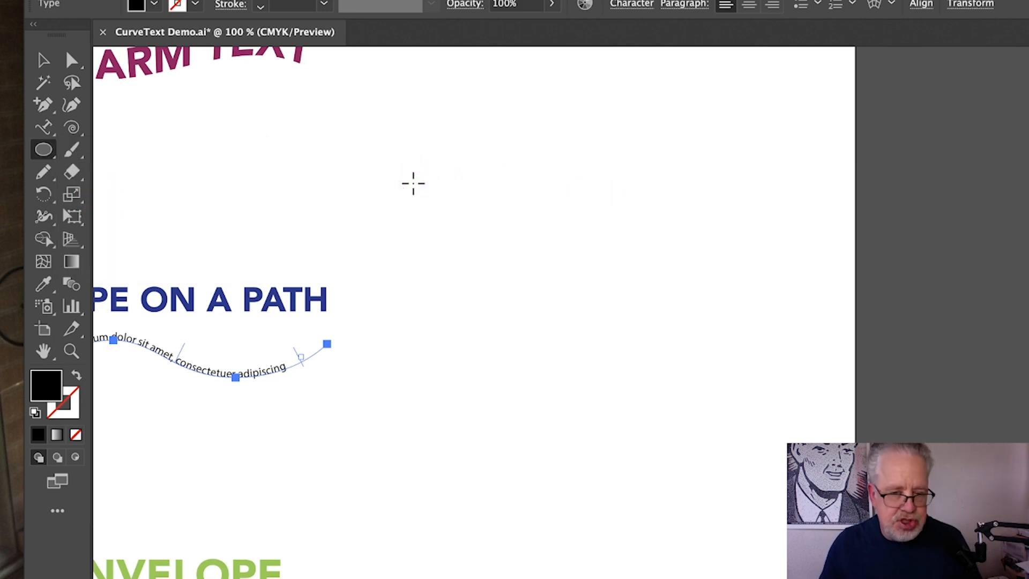
drag(428, 171, 680, 453)
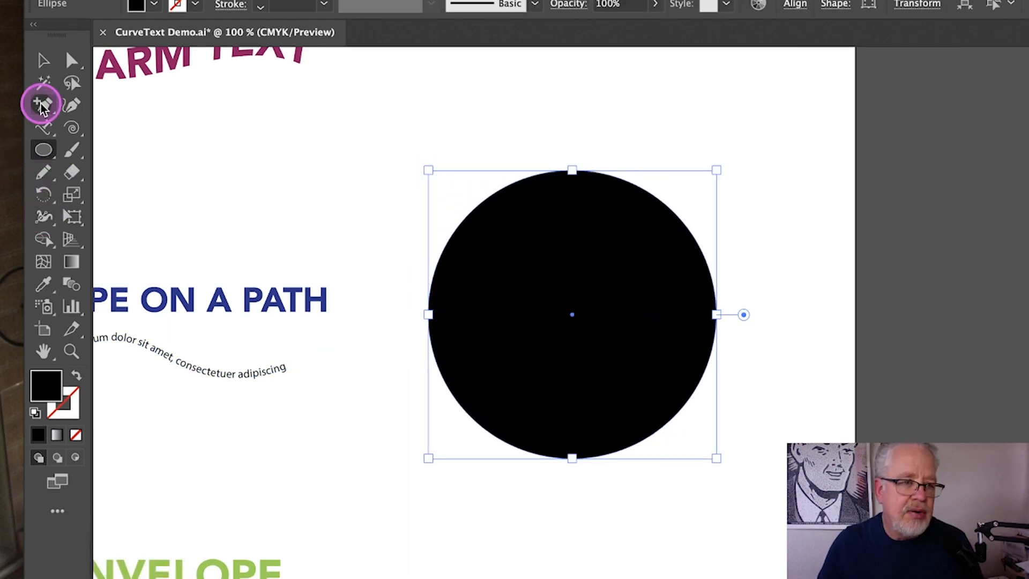
Turn the circle into path type starting near its top and replace the placeholder text with MY AWESOME LOGO
click(45, 127)
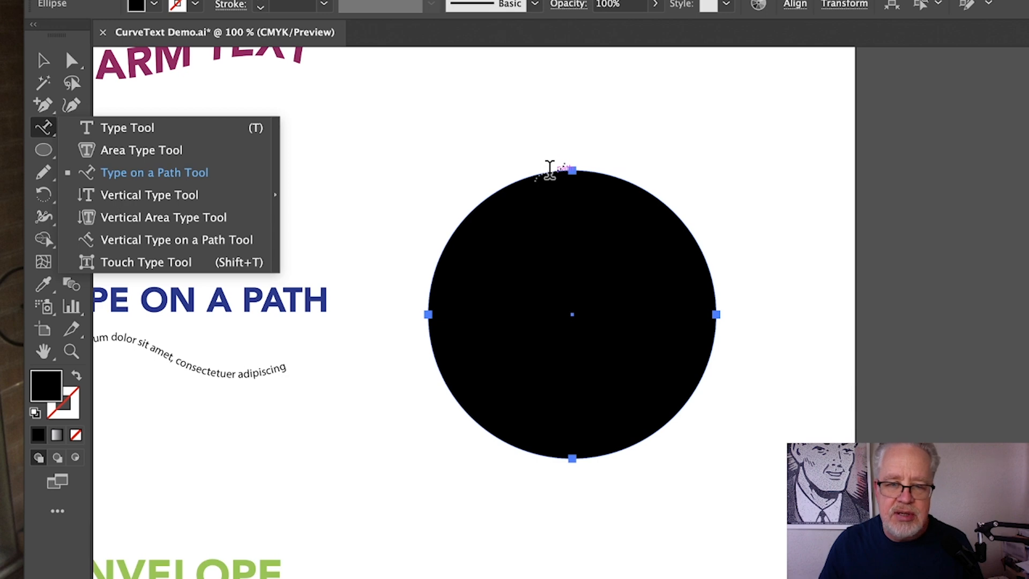
click(555, 170)
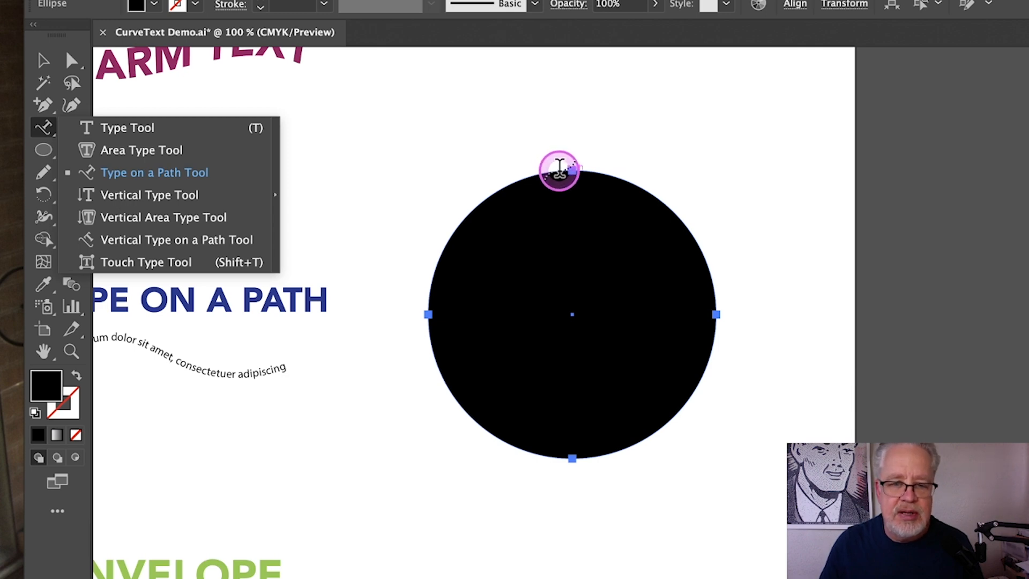
click(559, 170)
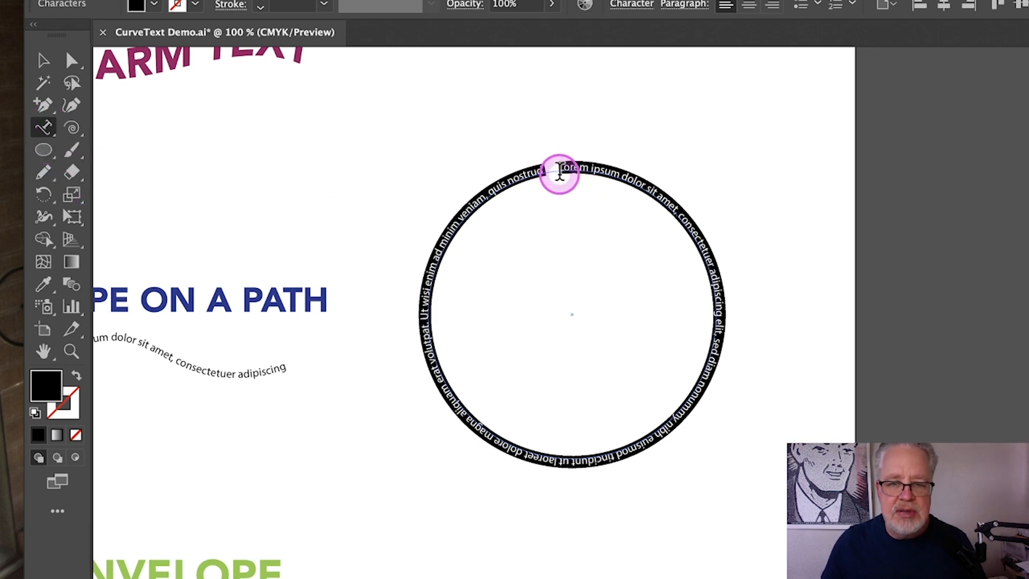
triple_click(559, 168)
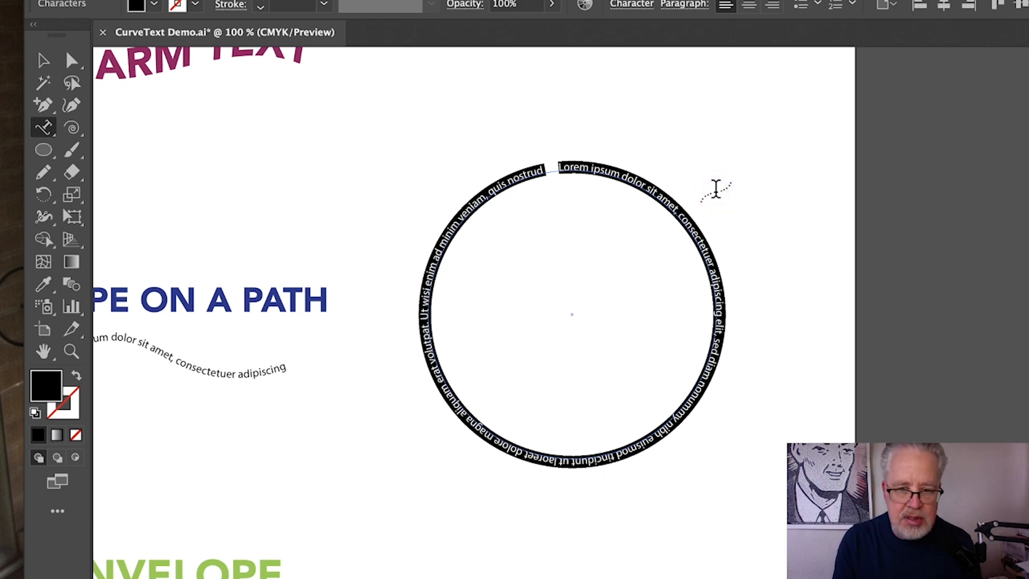
text(MY)
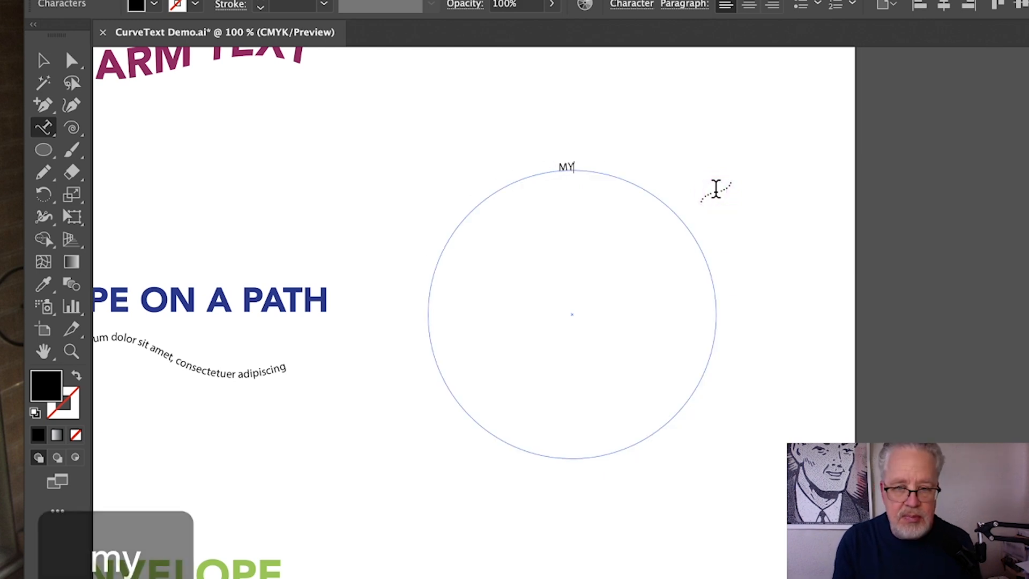
text( AWESOME LOGO)
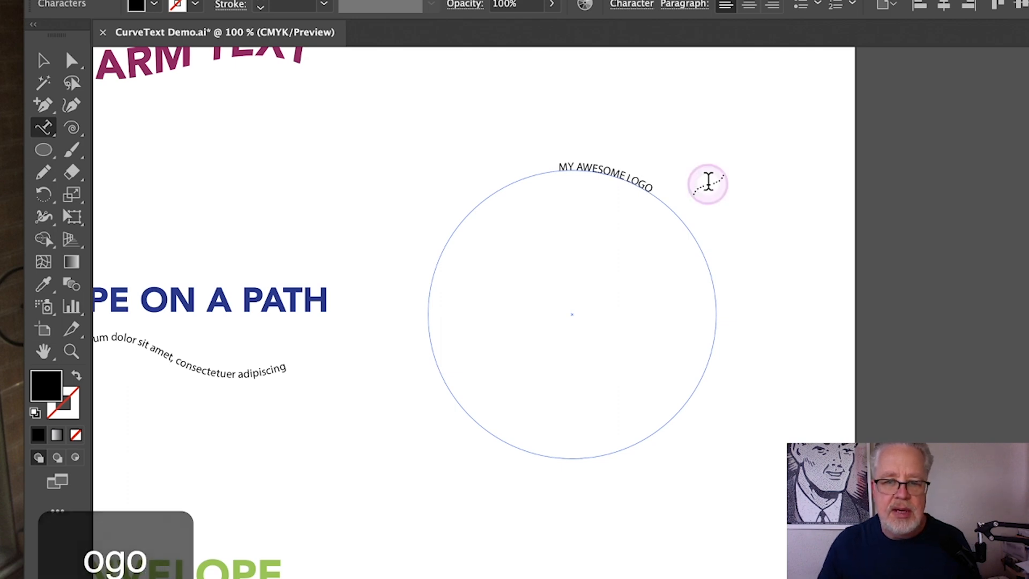
Format the MY AWESOME LOGO text on the circle as 34 pt Bold
triple_click(625, 196)
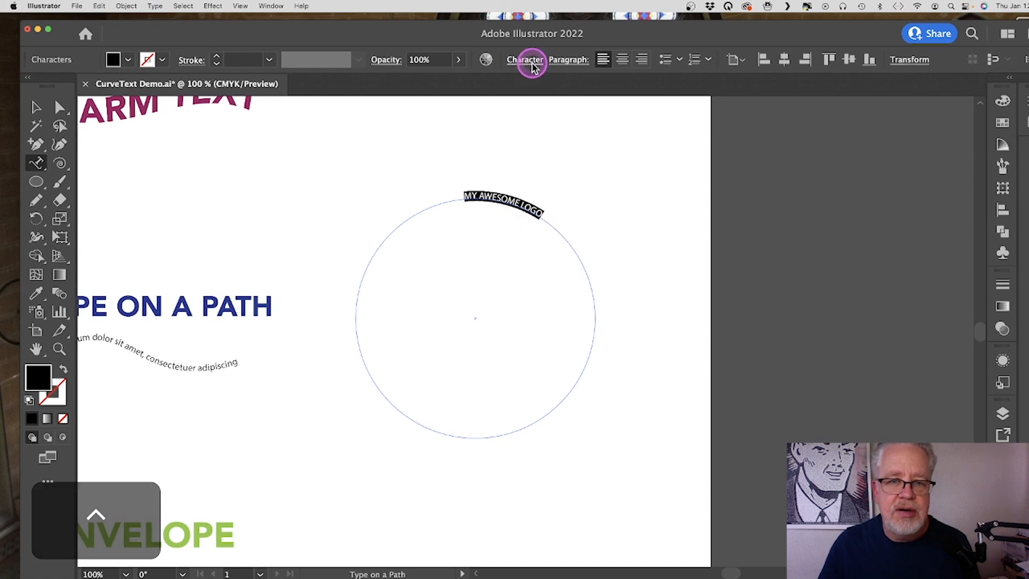
click(531, 63)
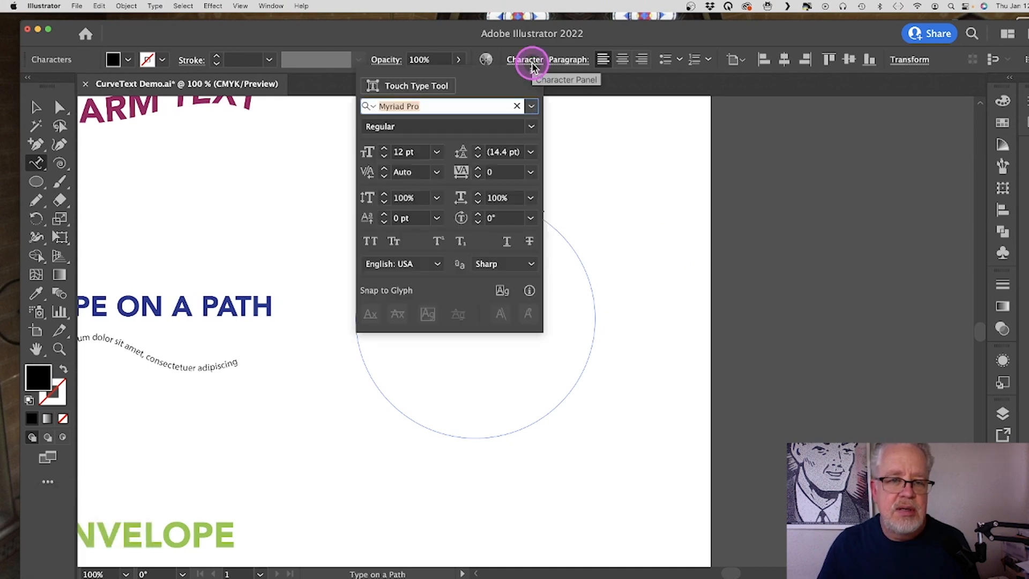
click(404, 153)
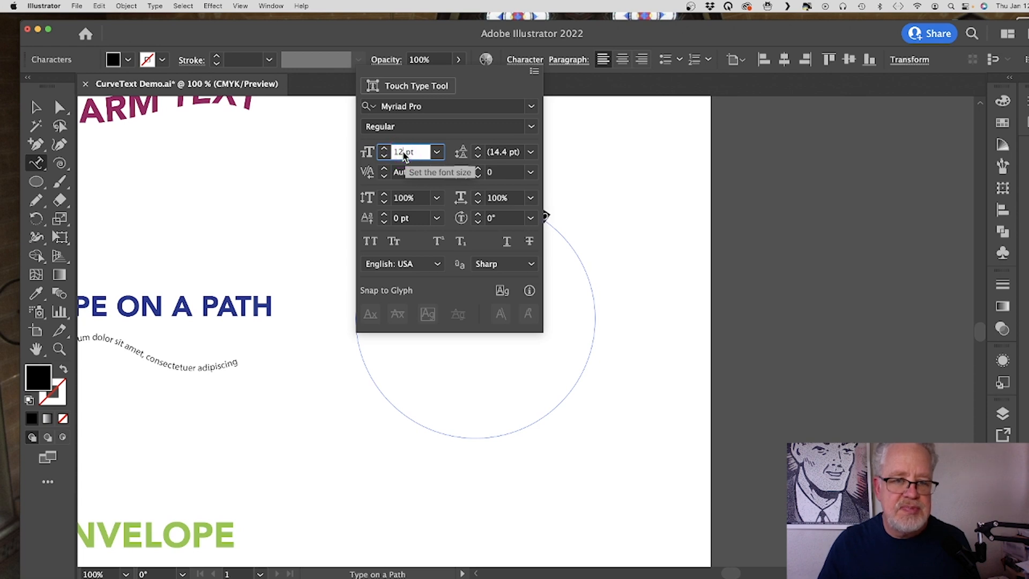
key(Up)
key(Up)
key(Up)
key(Up)
key(Up)
key(Up)
key(Up)
key(Up)
key(Up)
key(Up)
key(Up)
key(Up)
key(Up)
key(Up)
key(Up)
key(Up)
key(Up)
key(Up)
key(Up)
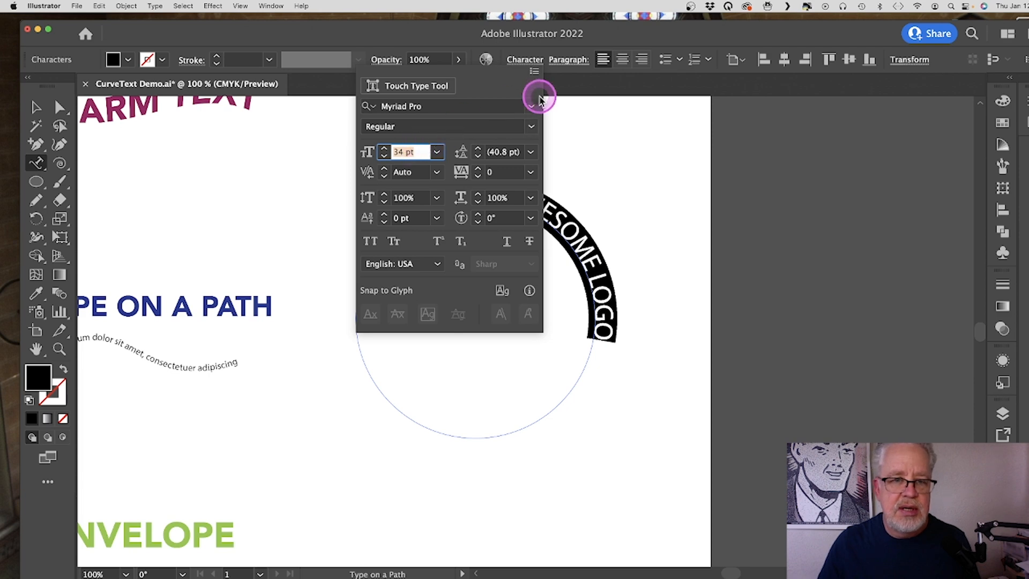
click(530, 127)
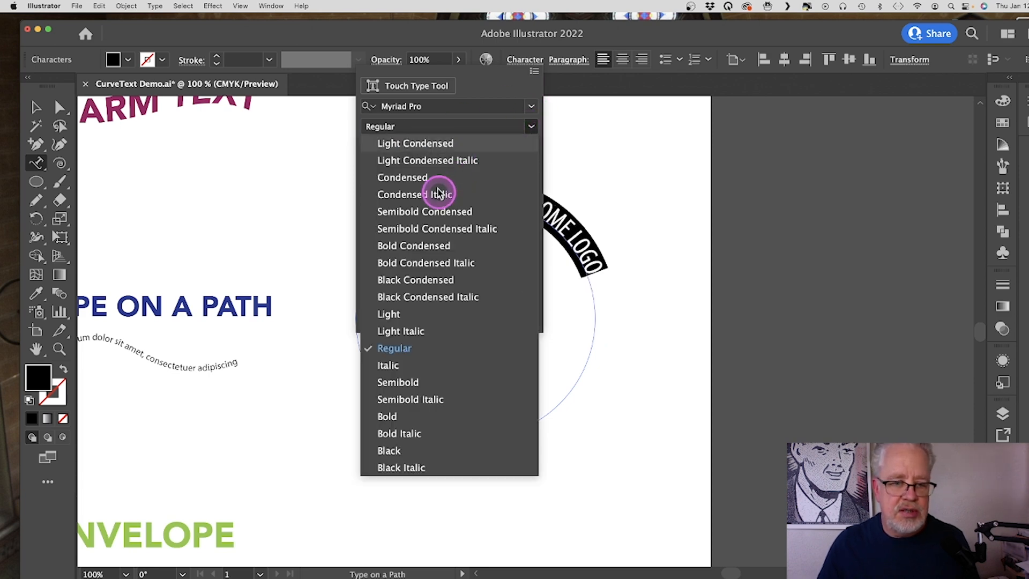
click(412, 418)
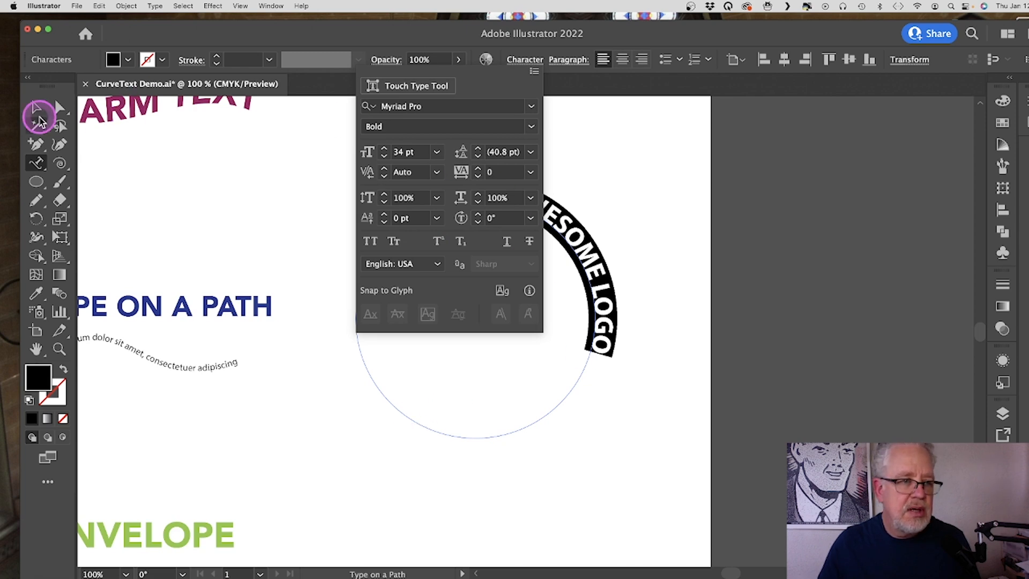
click(36, 109)
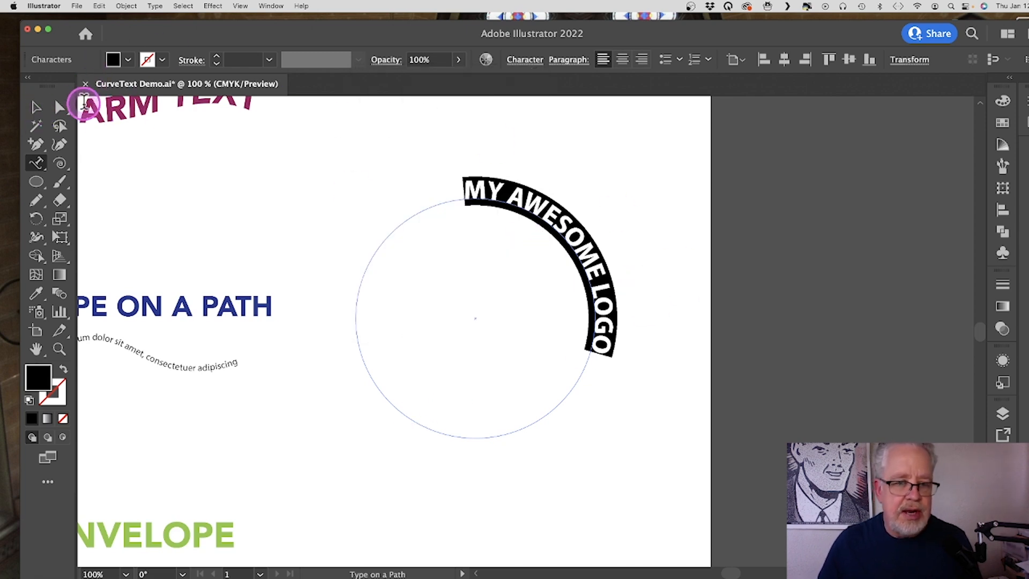
text(a)
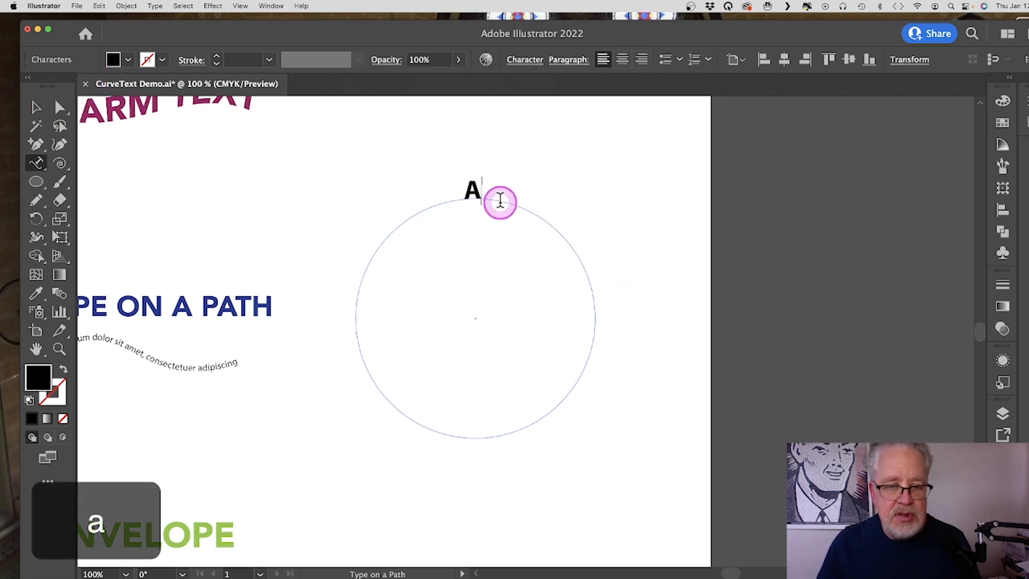
key(super+z)
Center-align the MY AWESOME LOGO path type and slide it around the outside of the circle to the top center
click(36, 108)
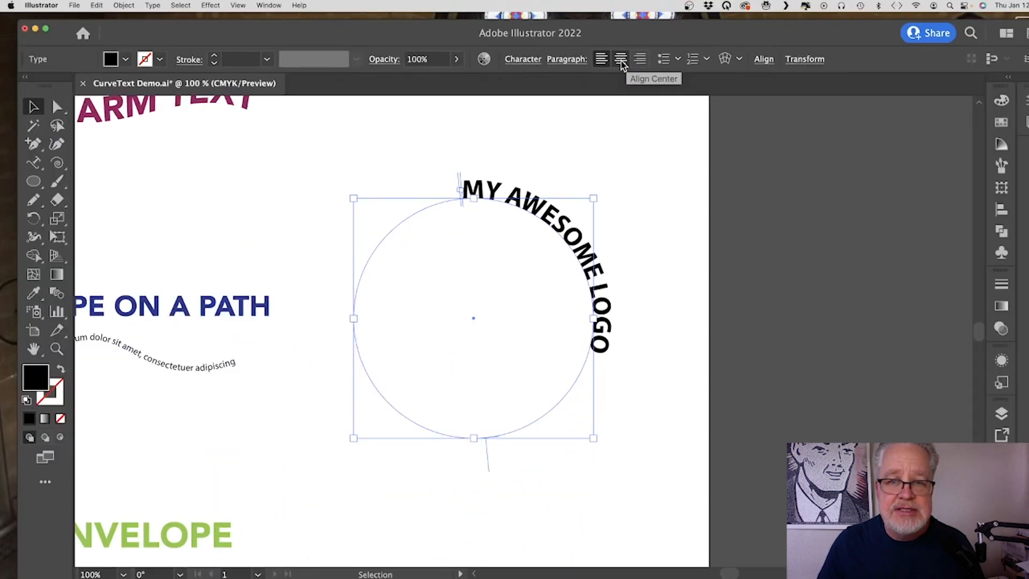
key(shift+super+c)
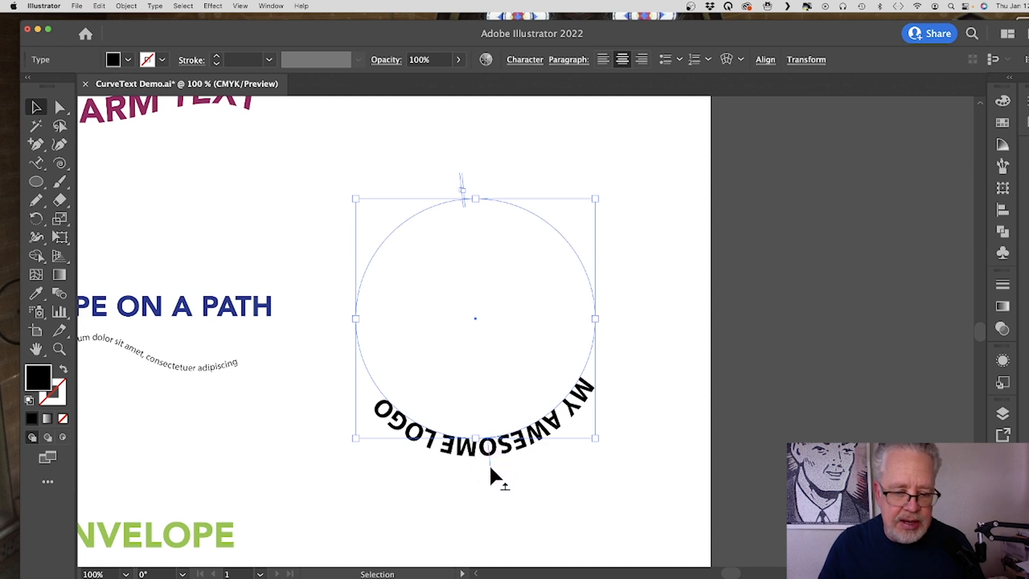
drag(490, 466, 489, 466)
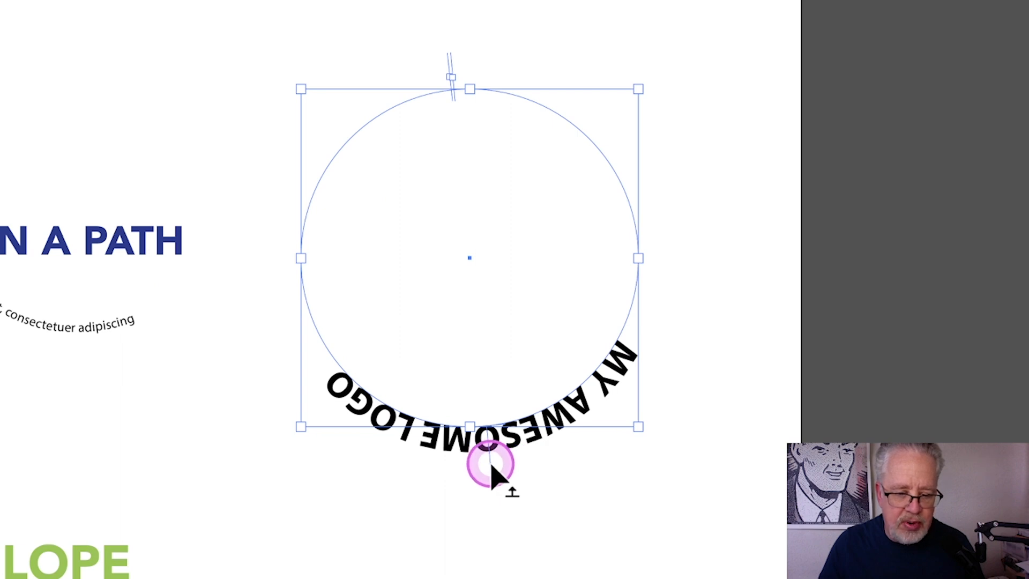
drag(490, 466, 473, 59)
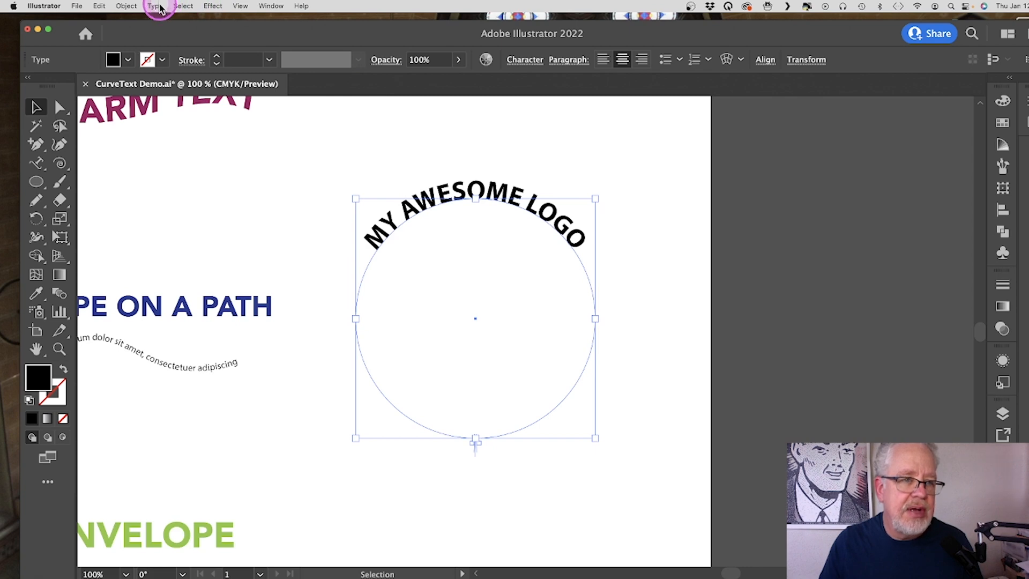
Preview the Skew and 3D Ribbon path type effects on the MY AWESOME LOGO text, and return the effect to Rainbow
click(155, 7)
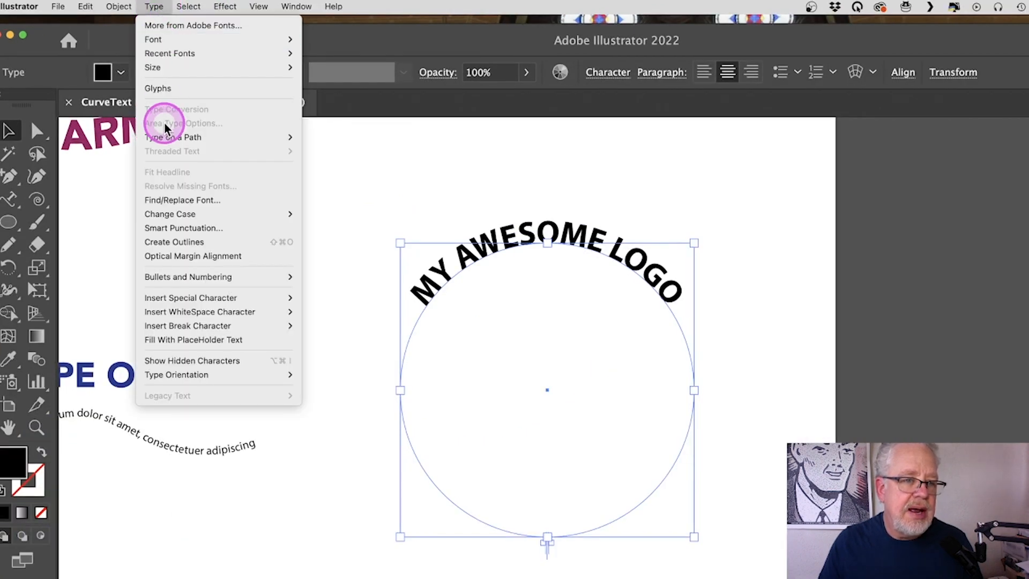
mouse_move(163, 136)
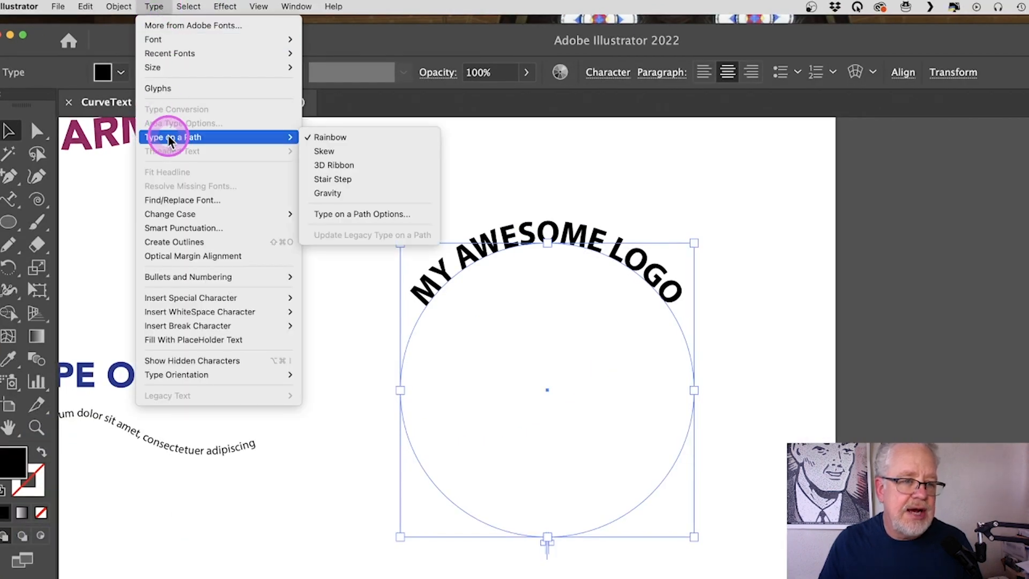
click(366, 214)
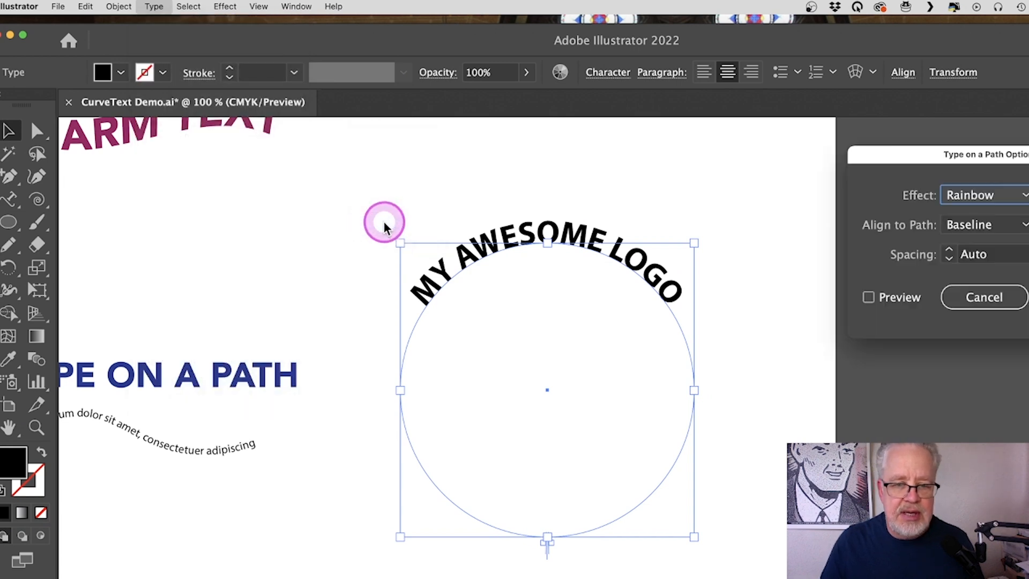
drag(916, 164, 806, 160)
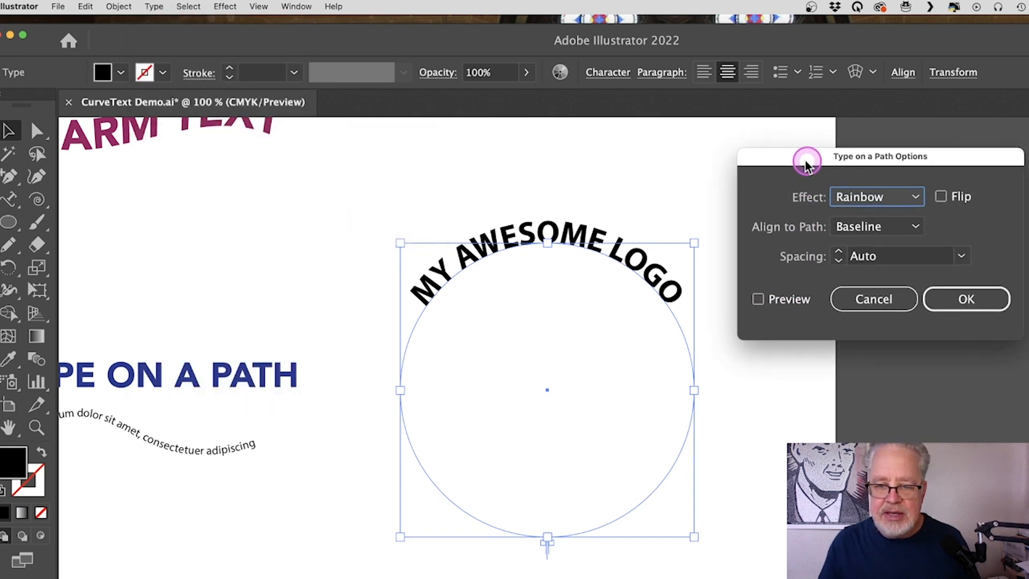
click(767, 298)
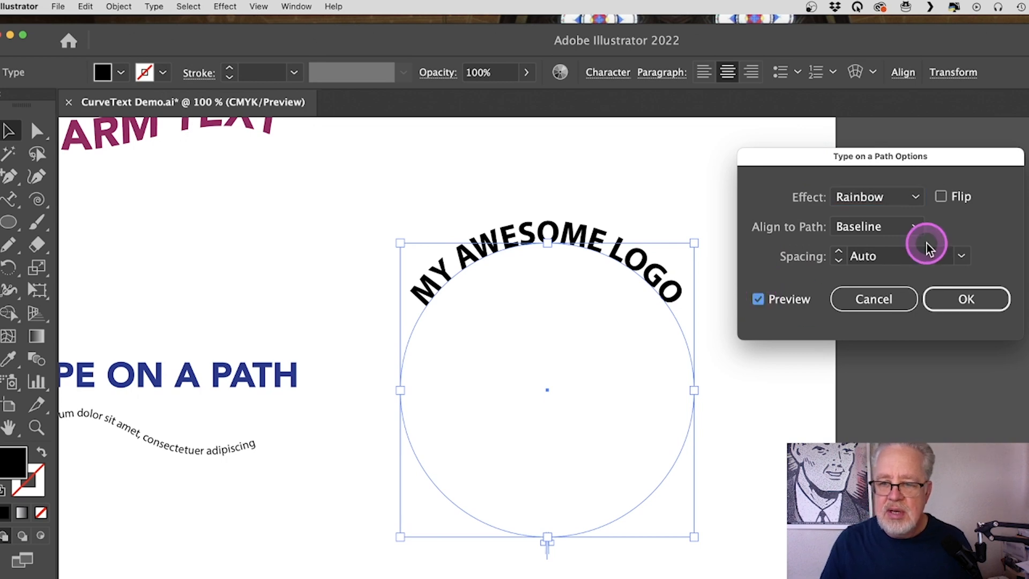
click(913, 201)
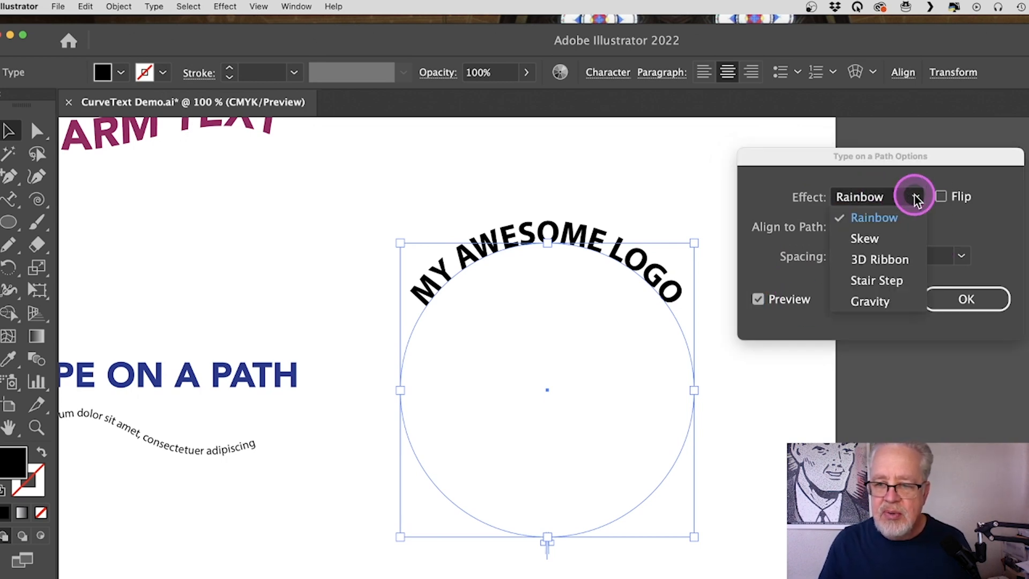
click(890, 242)
click(914, 201)
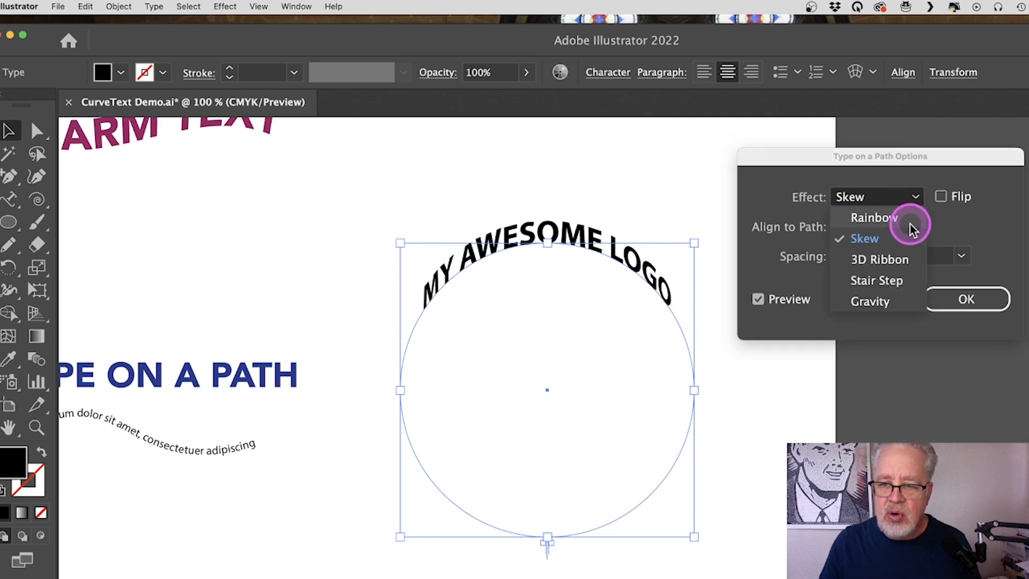
click(905, 263)
click(913, 201)
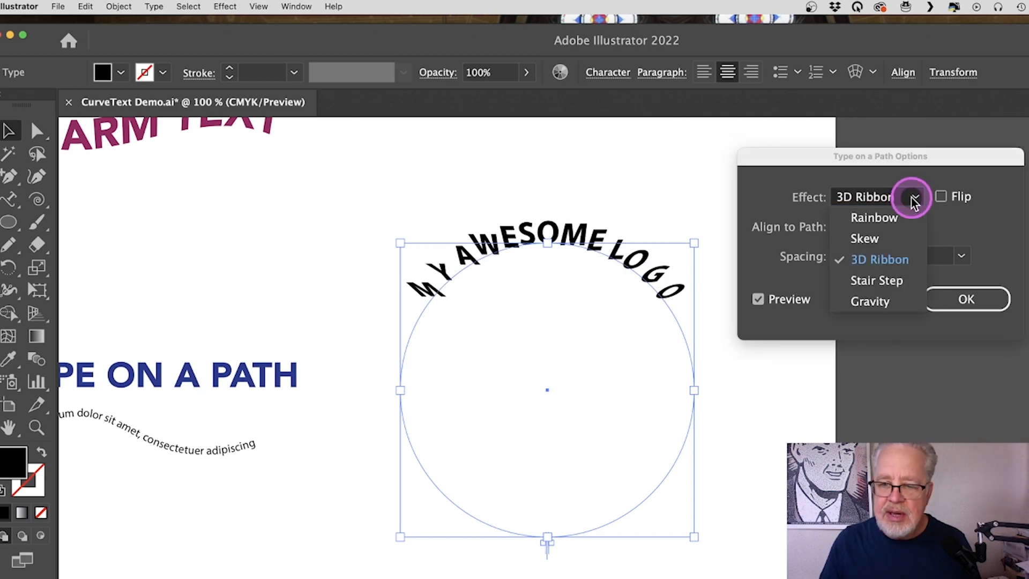
click(898, 225)
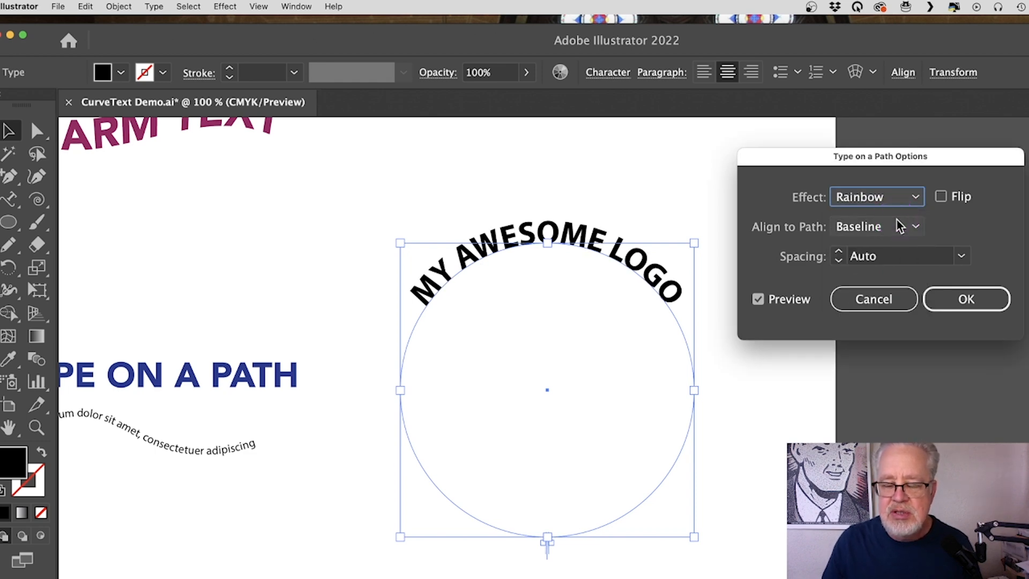
Preview the logo text's path alignment as Center, Descender and Ascender, and set it back to Baseline
click(911, 227)
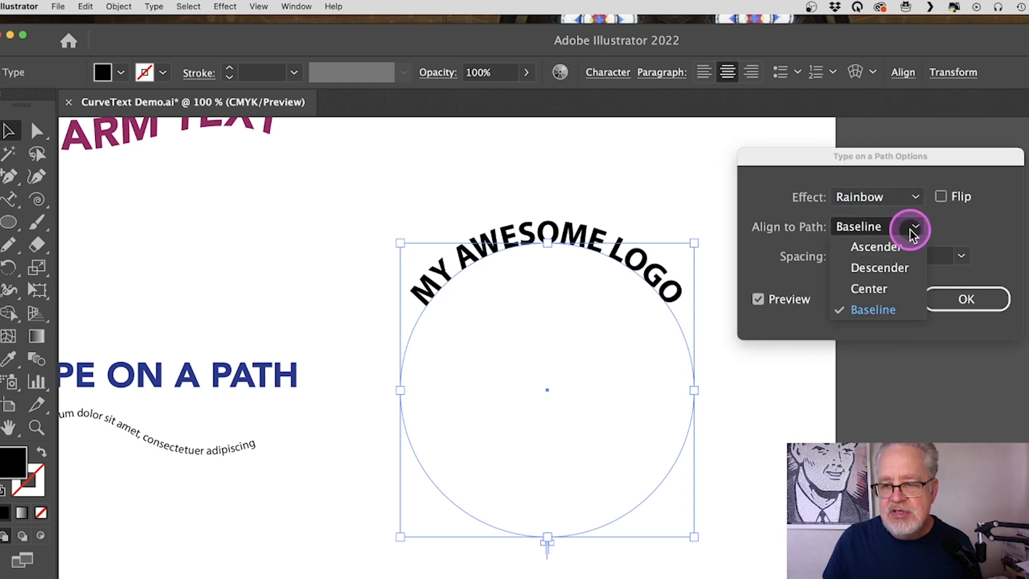
click(901, 289)
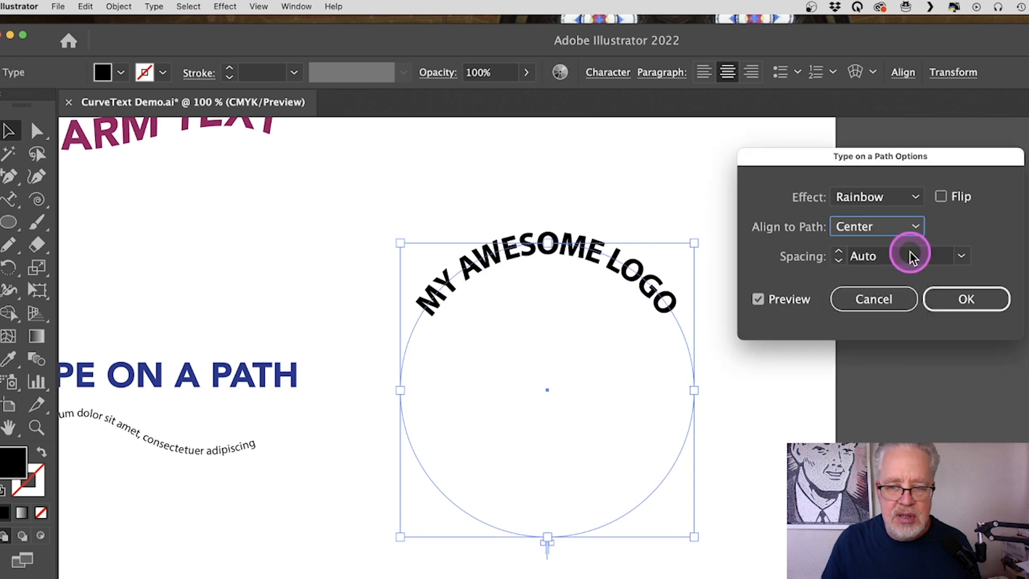
click(914, 226)
click(902, 270)
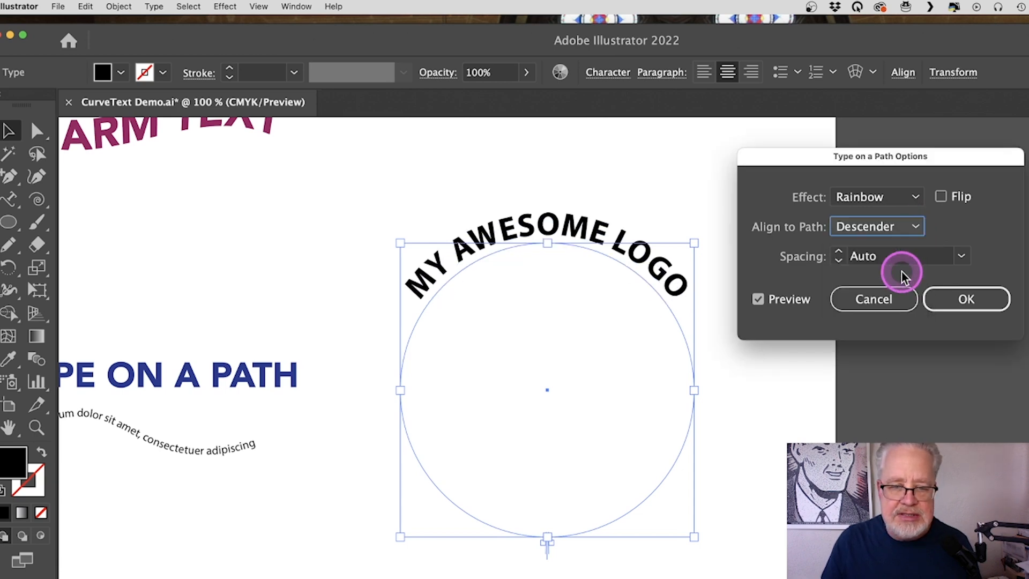
click(900, 229)
click(902, 245)
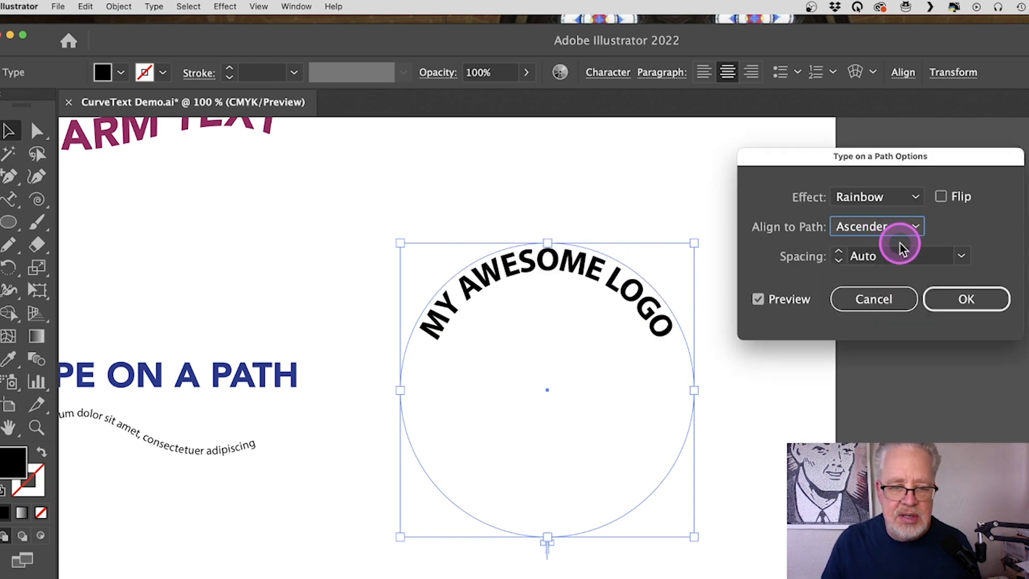
click(909, 226)
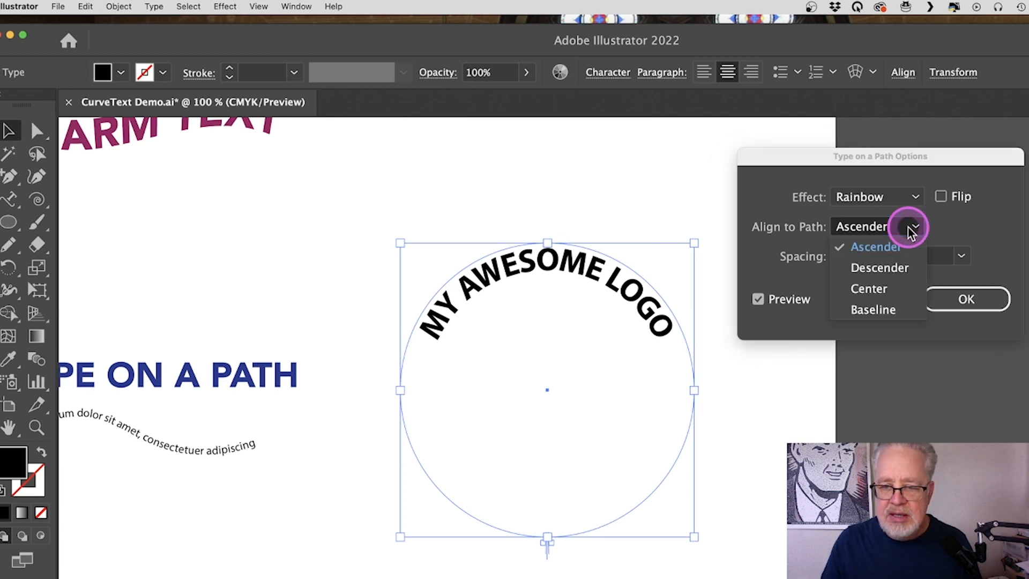
click(898, 311)
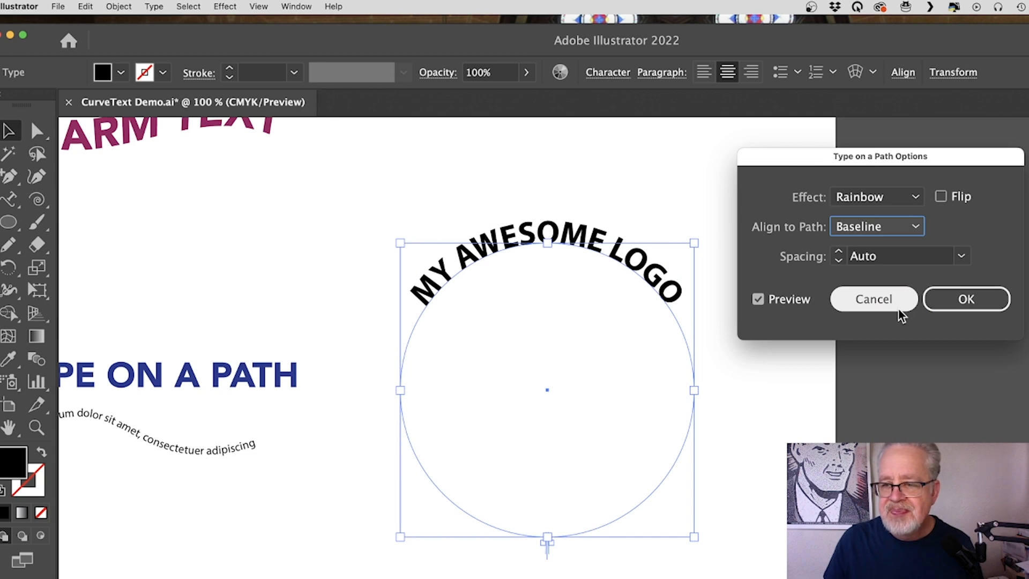
Try flipping the logo text to the inside of the circle, turn Flip back off and accept the path type options
click(940, 198)
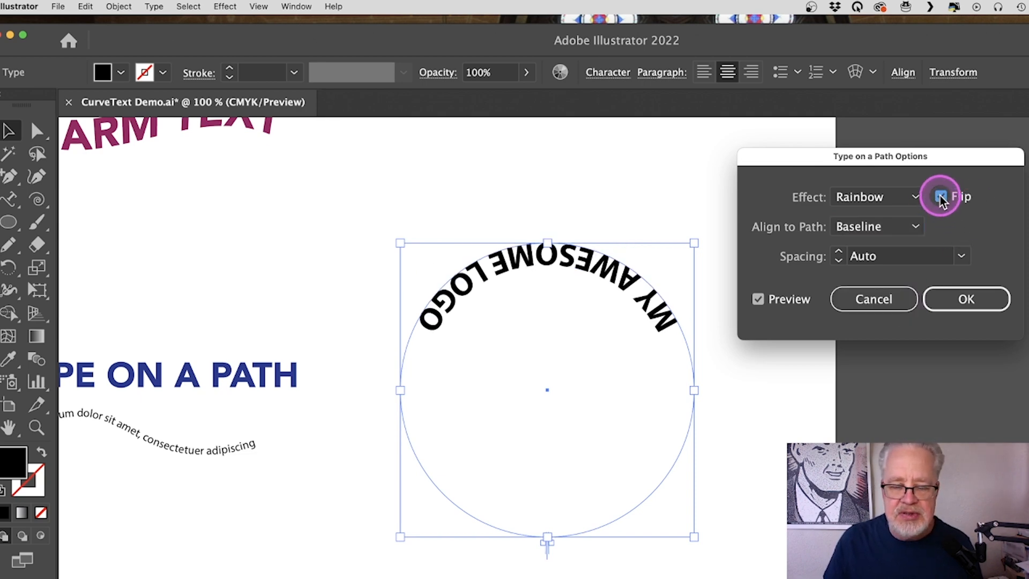
click(941, 197)
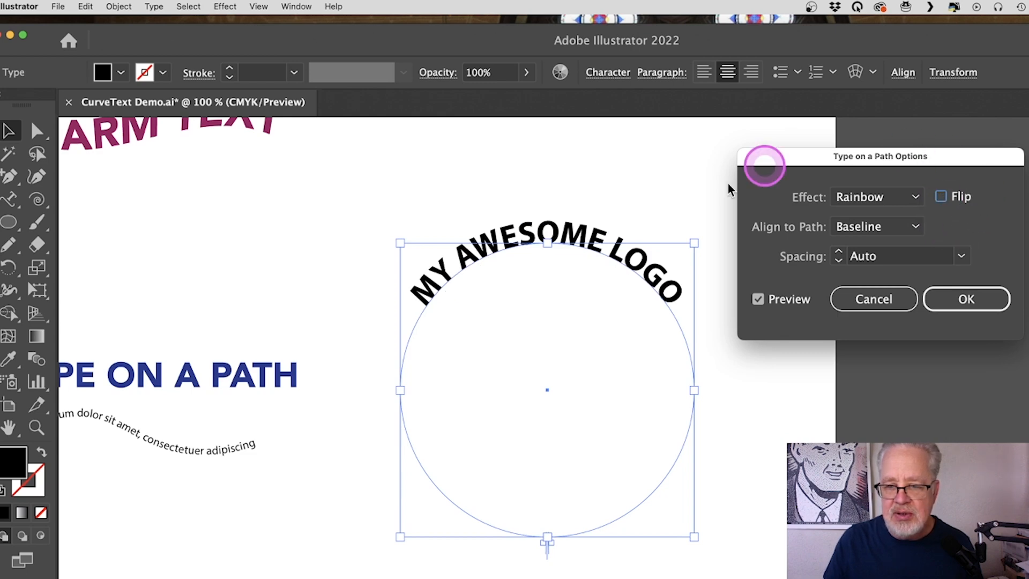
click(962, 300)
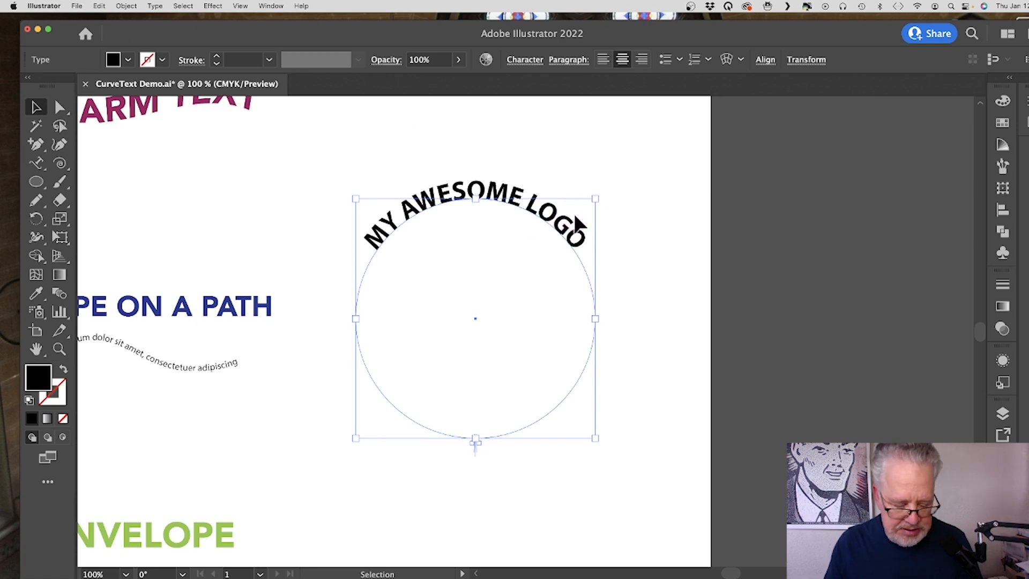
Copy the MY AWESOME LOGO path type, paste it in front and rotate the copy 180° to the bottom of the circle
click(594, 198)
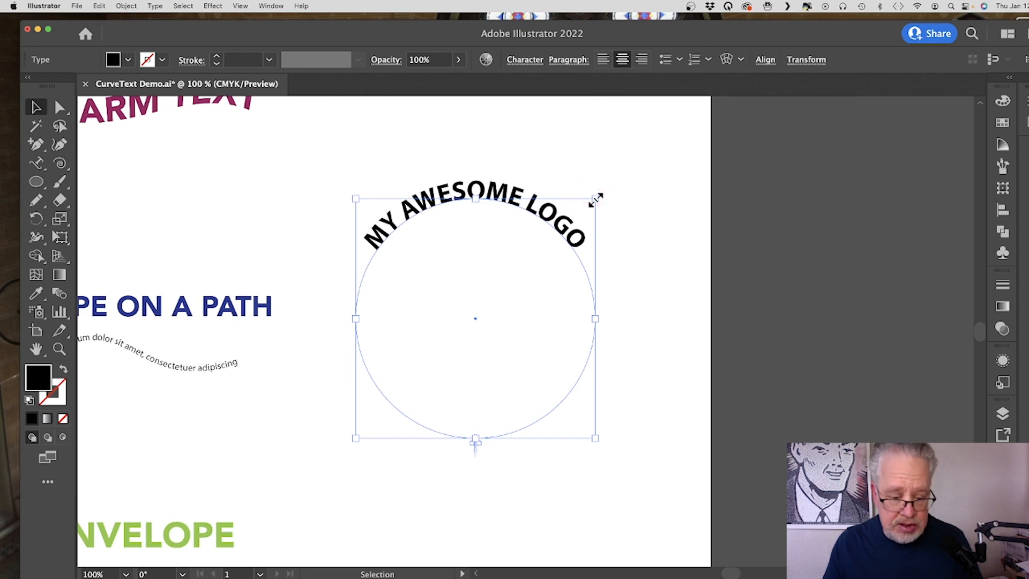
key(super+c)
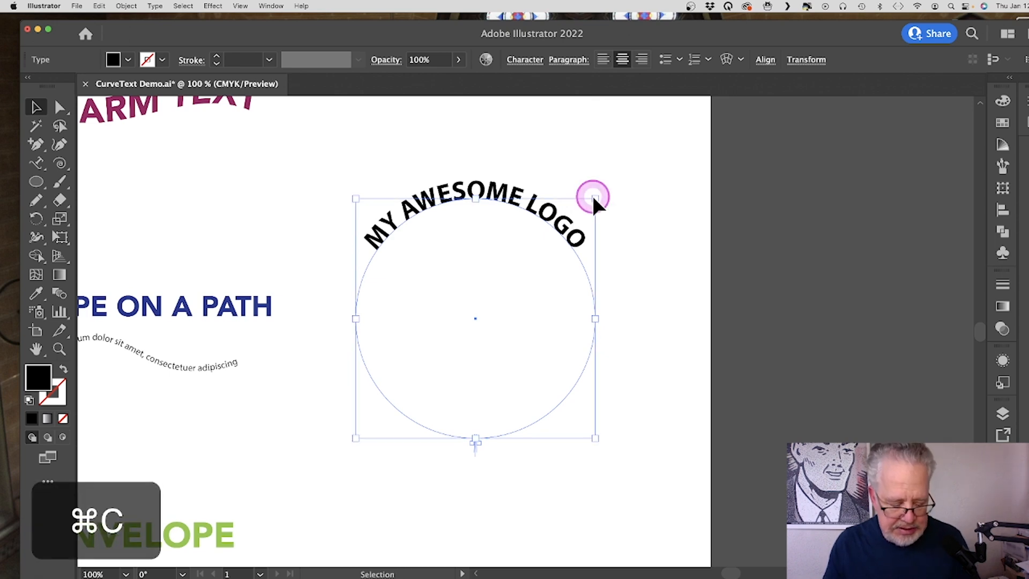
key(super+f)
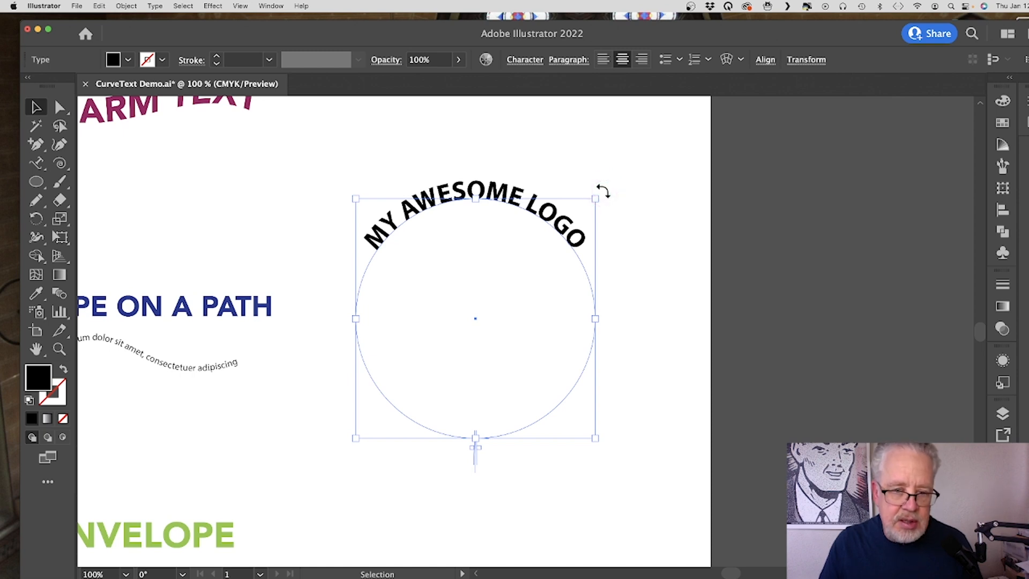
drag(602, 191, 412, 394)
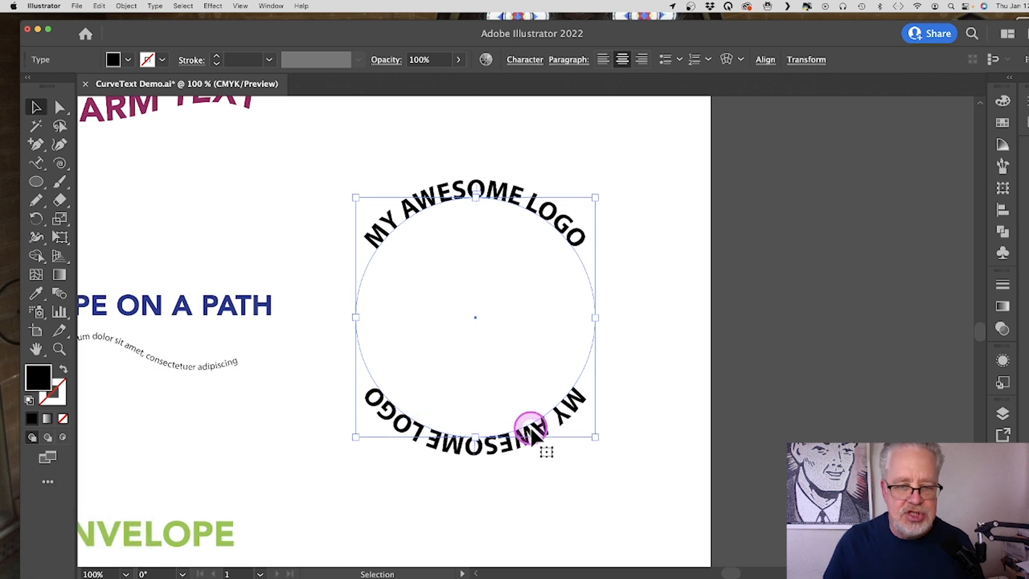
click(623, 439)
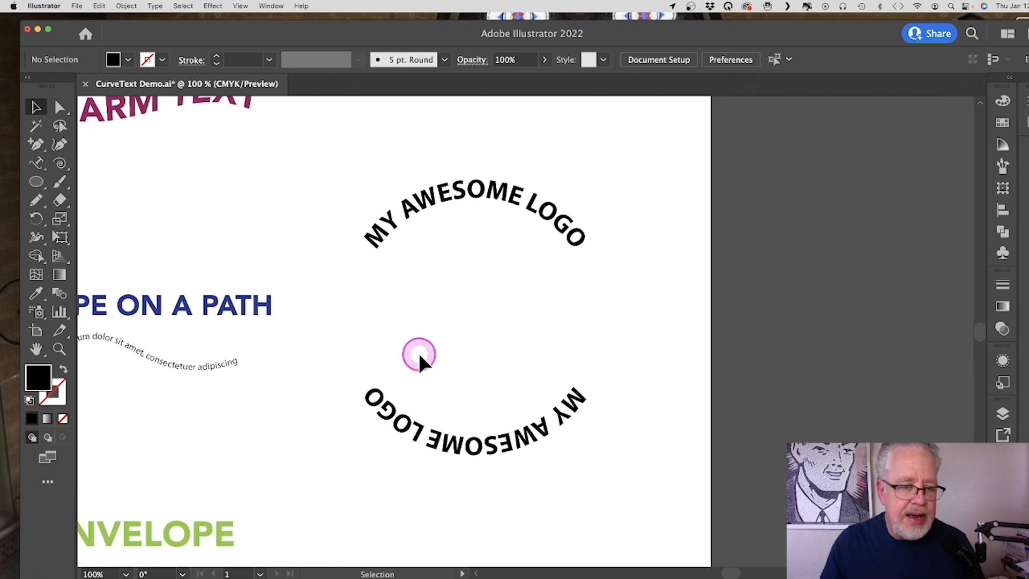
Draw a wide green rectangle to the right of the ENVELOPE heading and bring it to the front
click(60, 349)
click(230, 493)
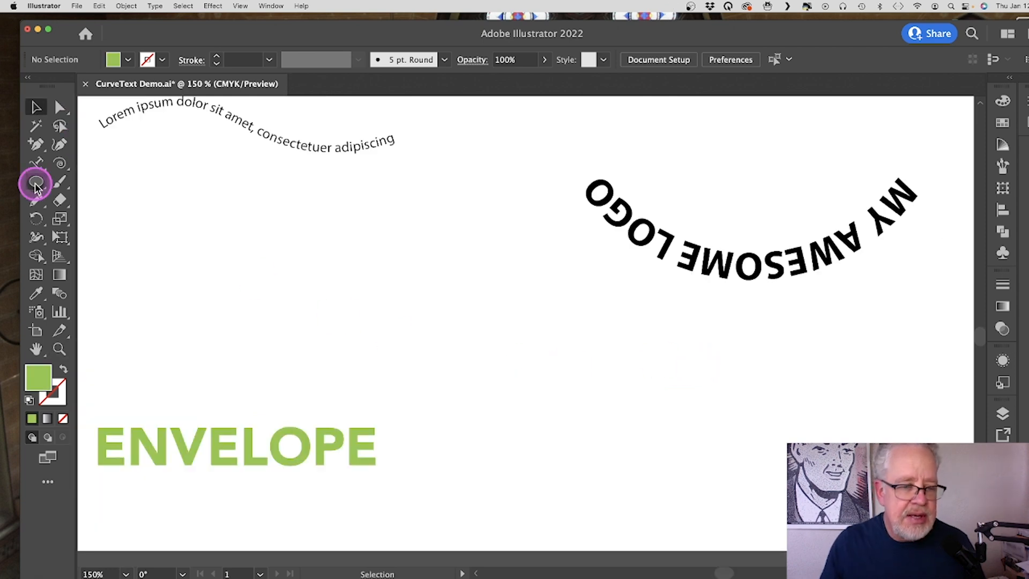
drag(35, 186, 101, 179)
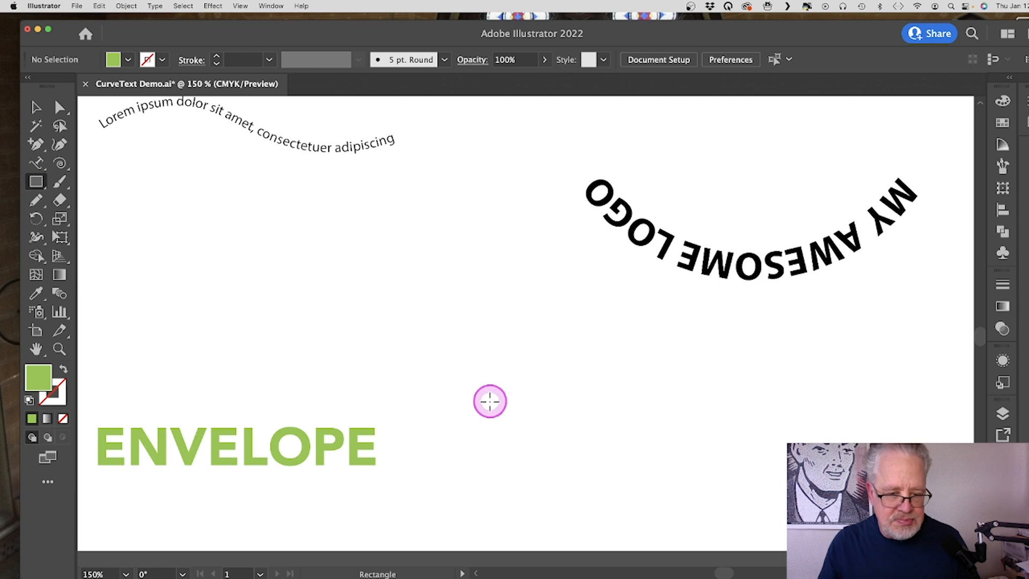
mouse_move(450, 381)
mouse_down()
mouse_move(582, 467)
mouse_move(775, 471)
mouse_up()
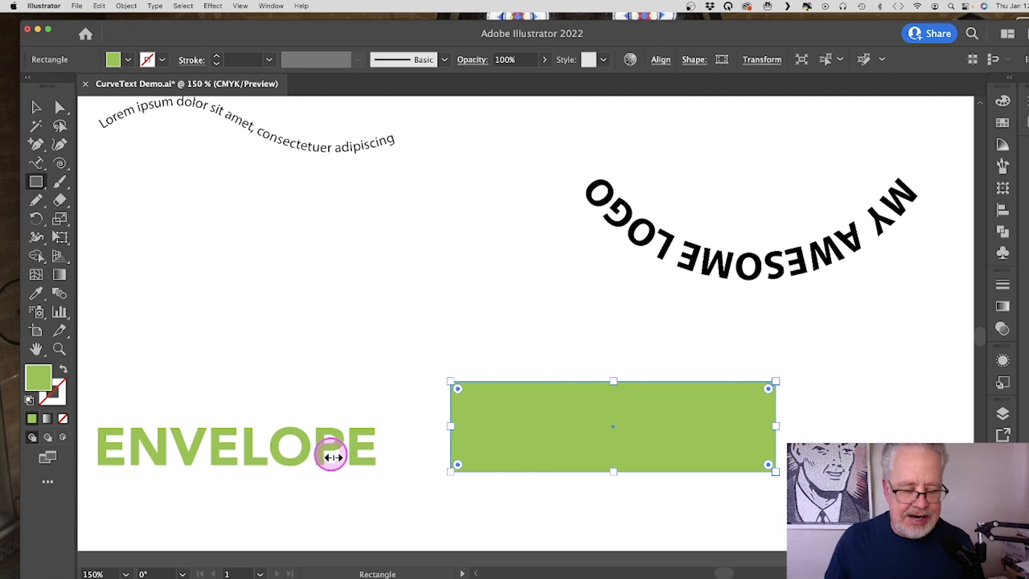
right_click(536, 421)
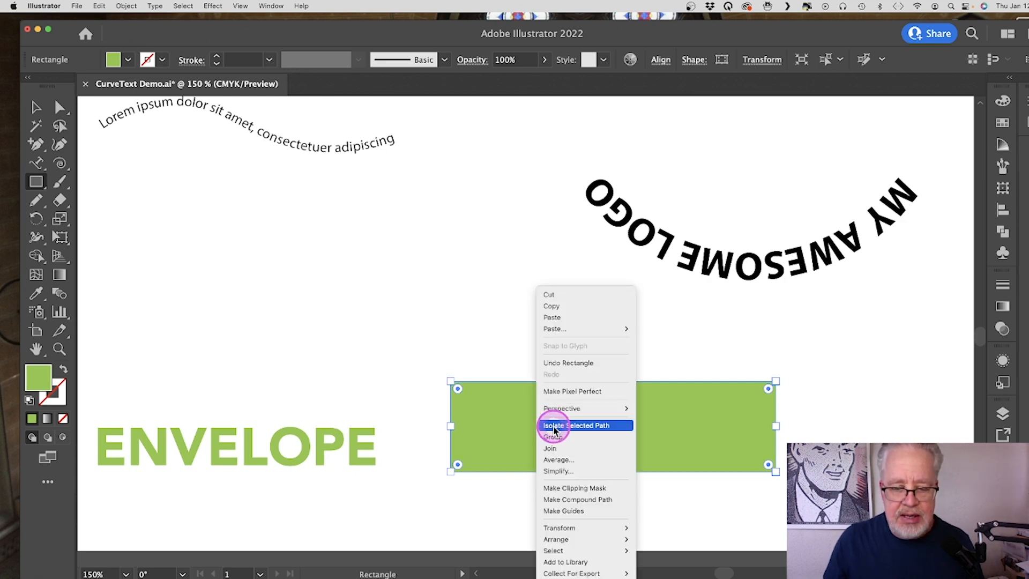
mouse_move(560, 538)
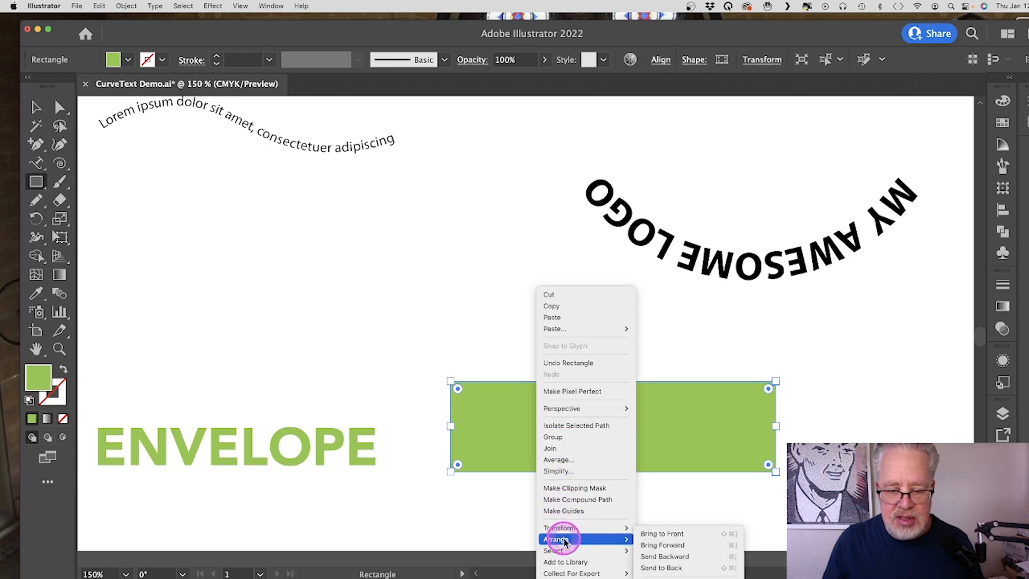
click(654, 534)
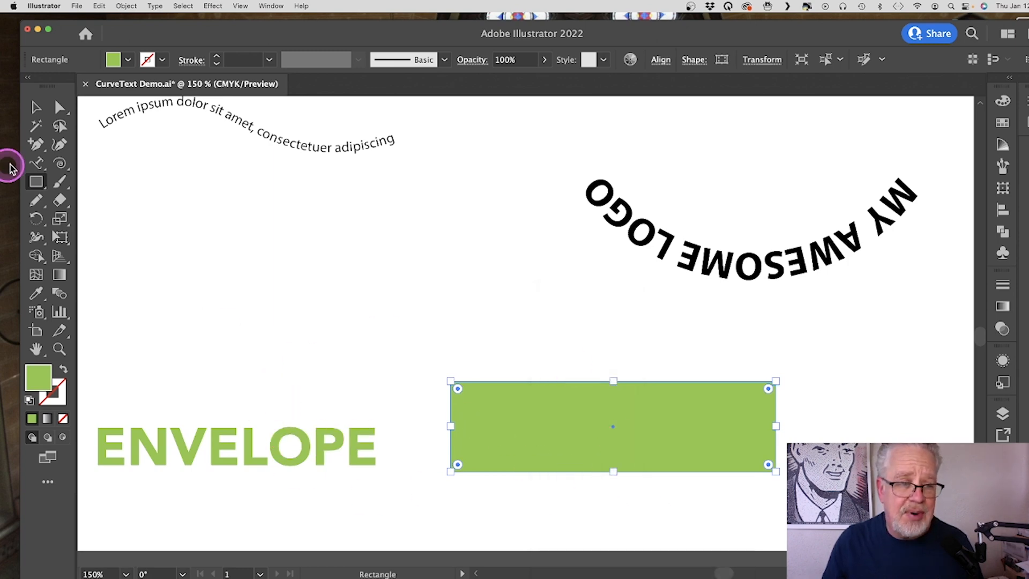
Envelope-distort the ENVELOPE heading with the green rectangle as the top object and move the result left below the wavy text
click(36, 110)
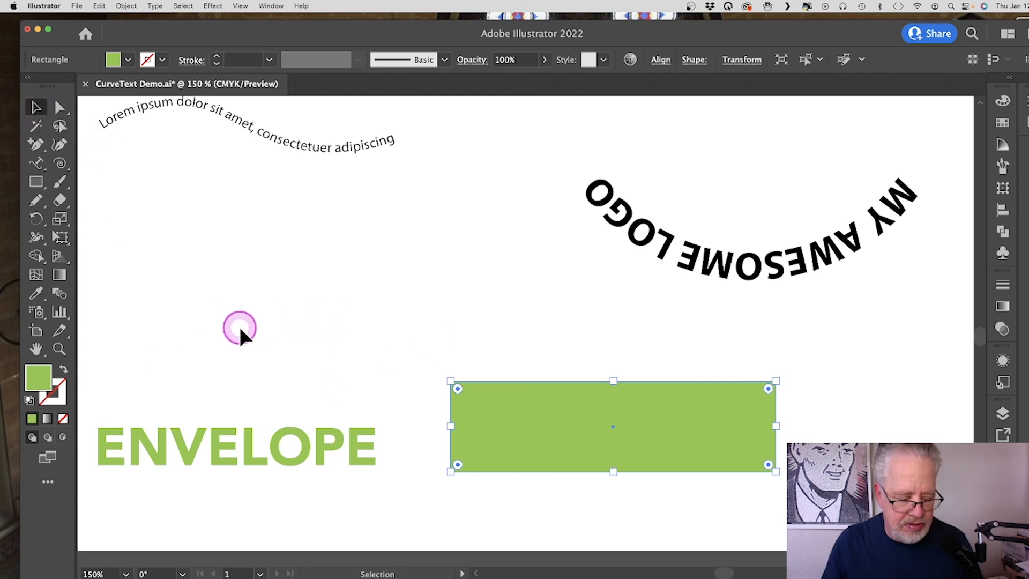
drag(240, 329, 434, 464)
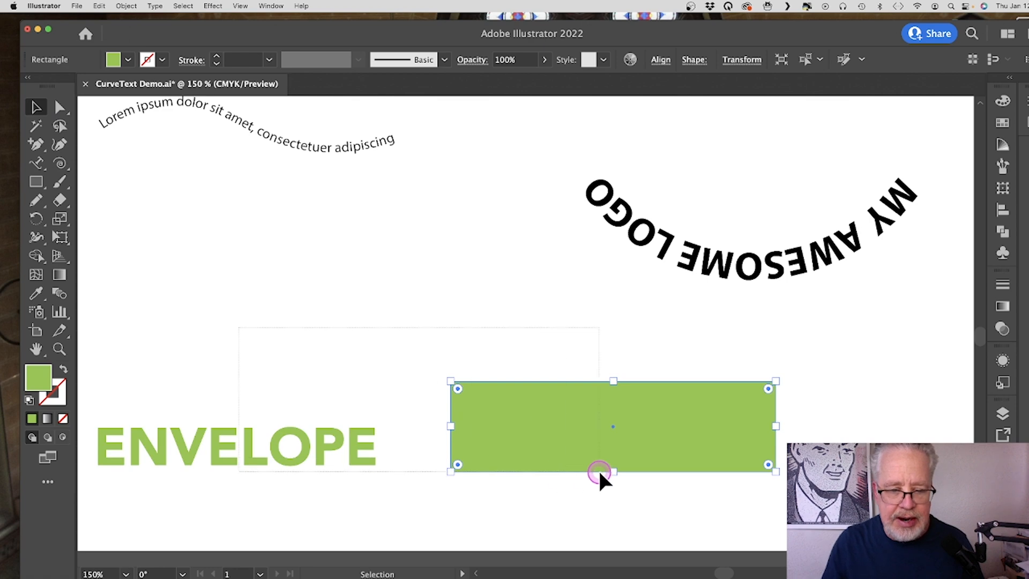
drag(598, 469, 597, 468)
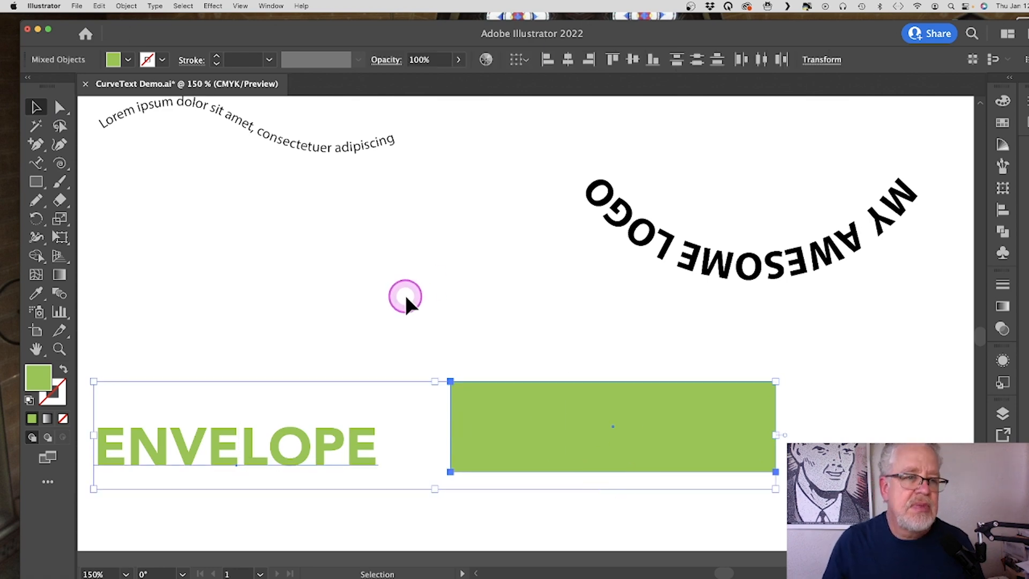
click(127, 7)
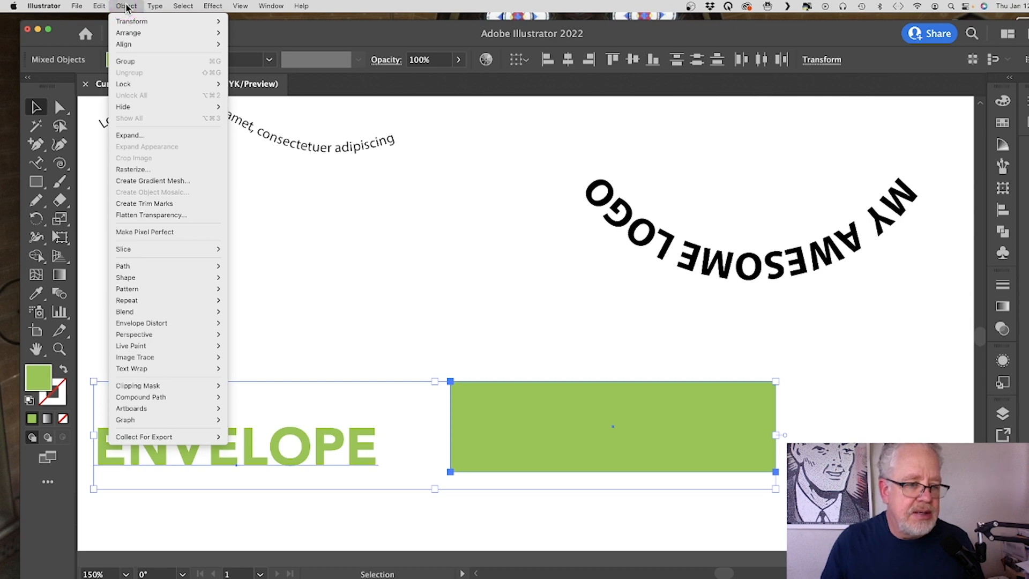
mouse_move(153, 328)
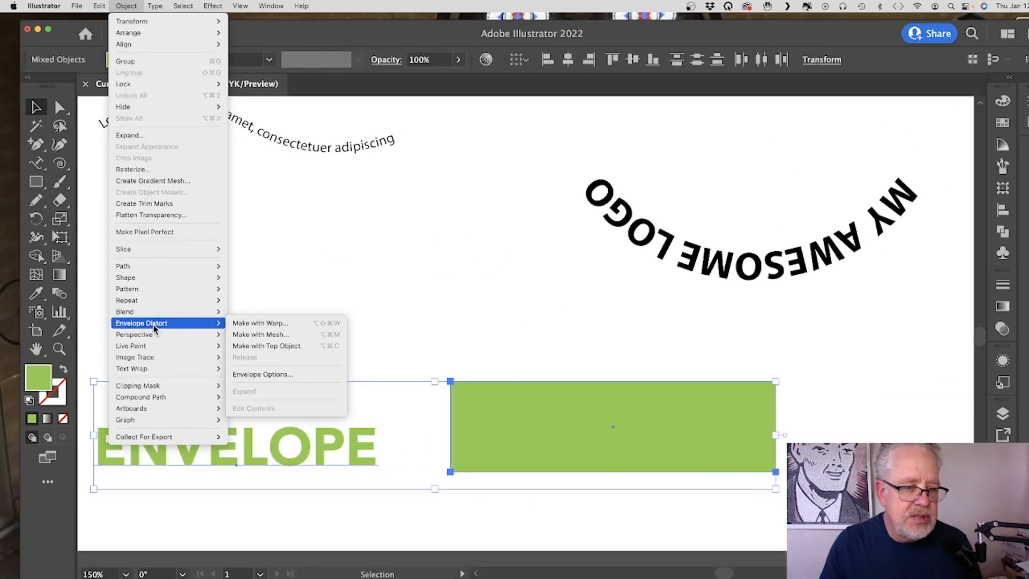
click(153, 327)
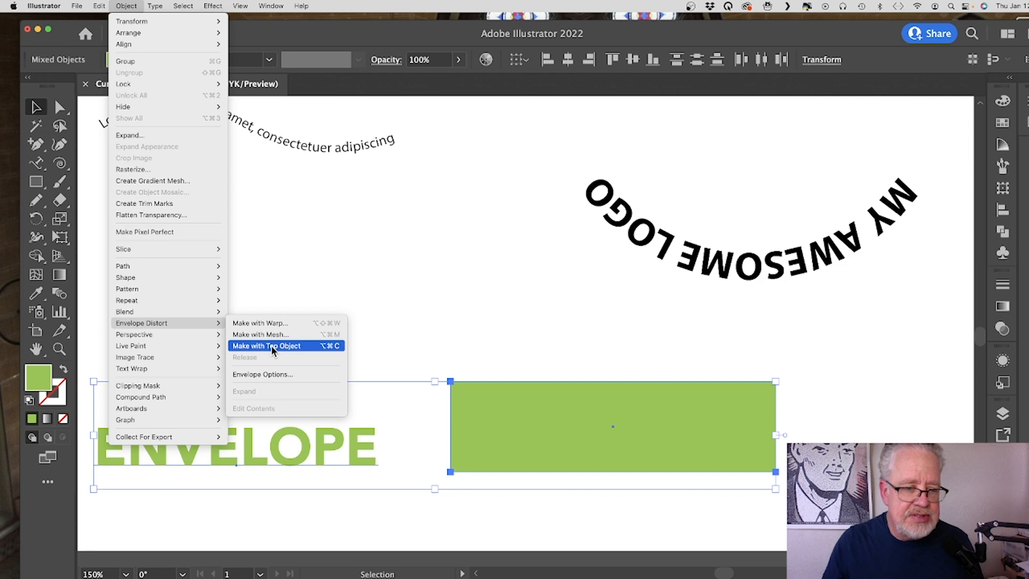
click(271, 345)
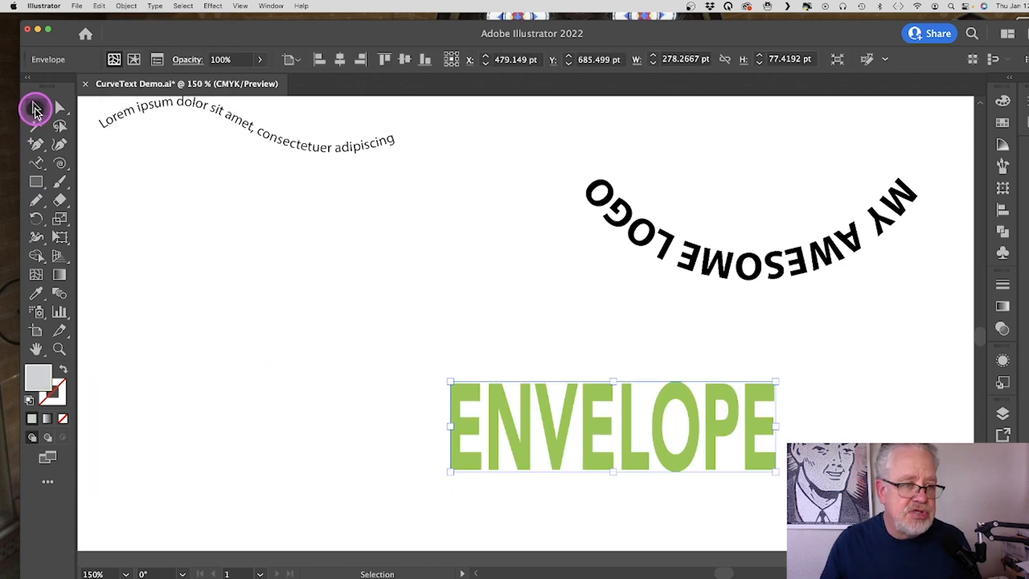
drag(549, 422, 268, 390)
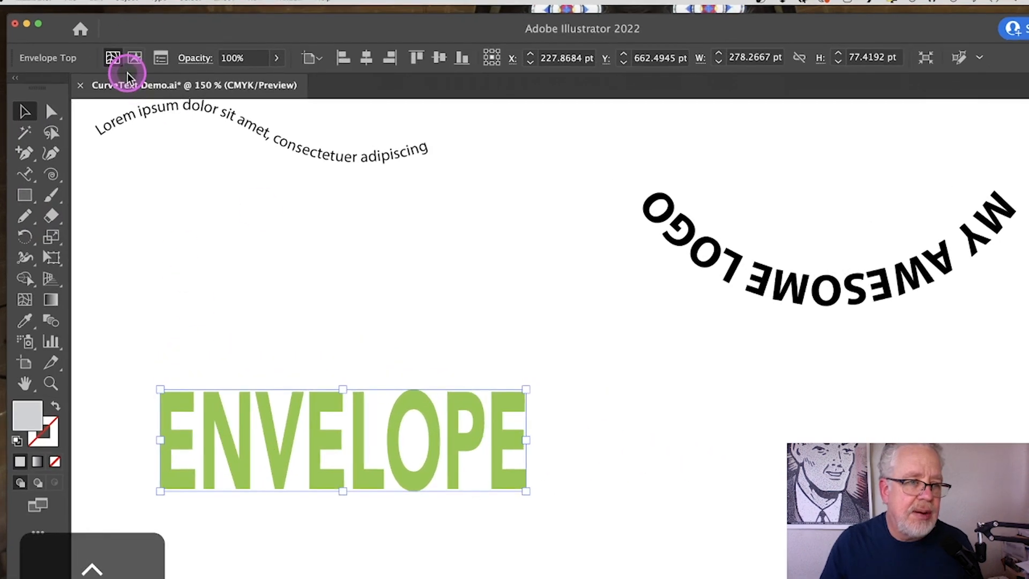
Switch the ENVELOPE object to editing its contents and return it to editing the envelope
click(108, 54)
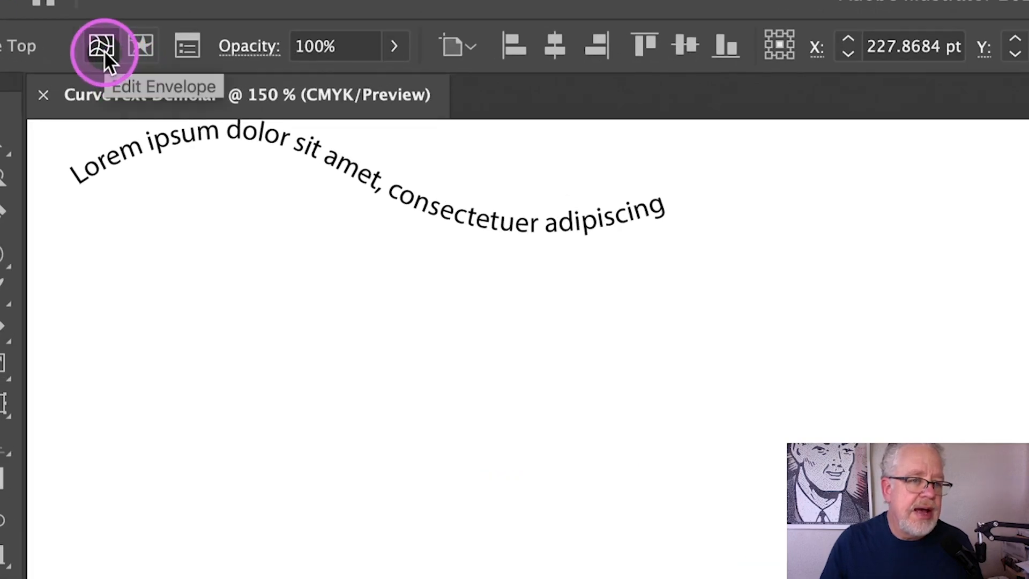
click(137, 46)
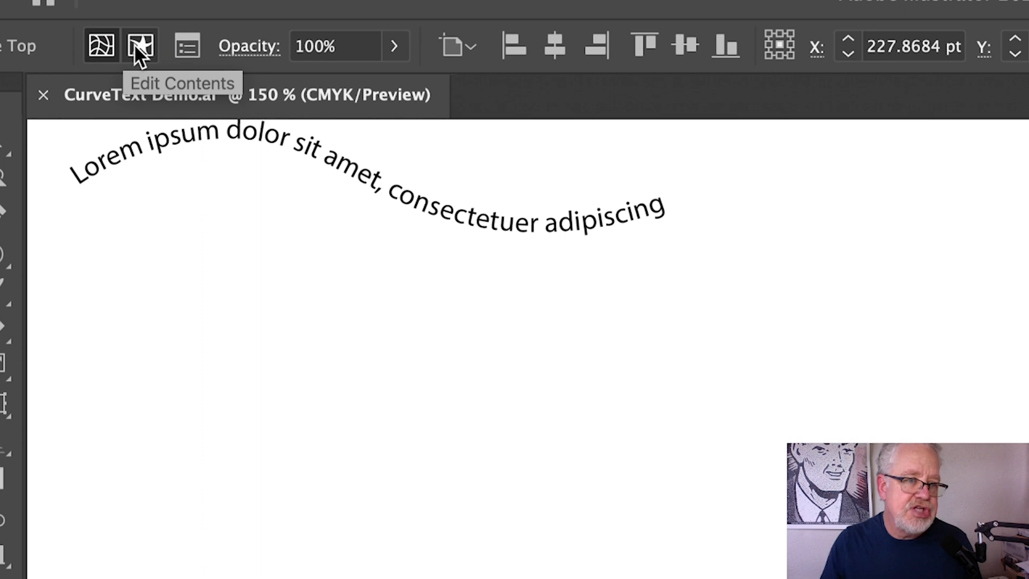
click(138, 44)
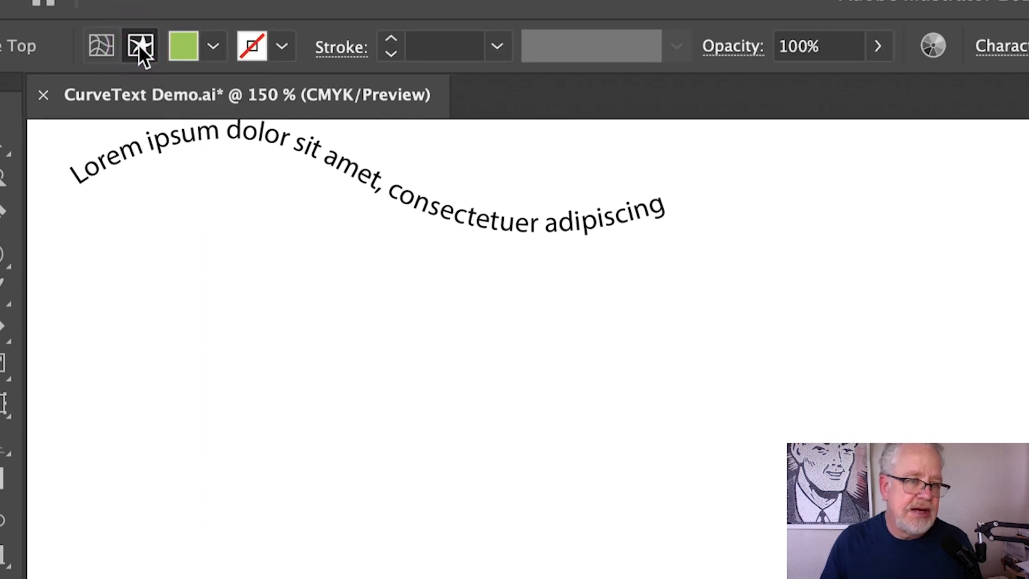
click(101, 45)
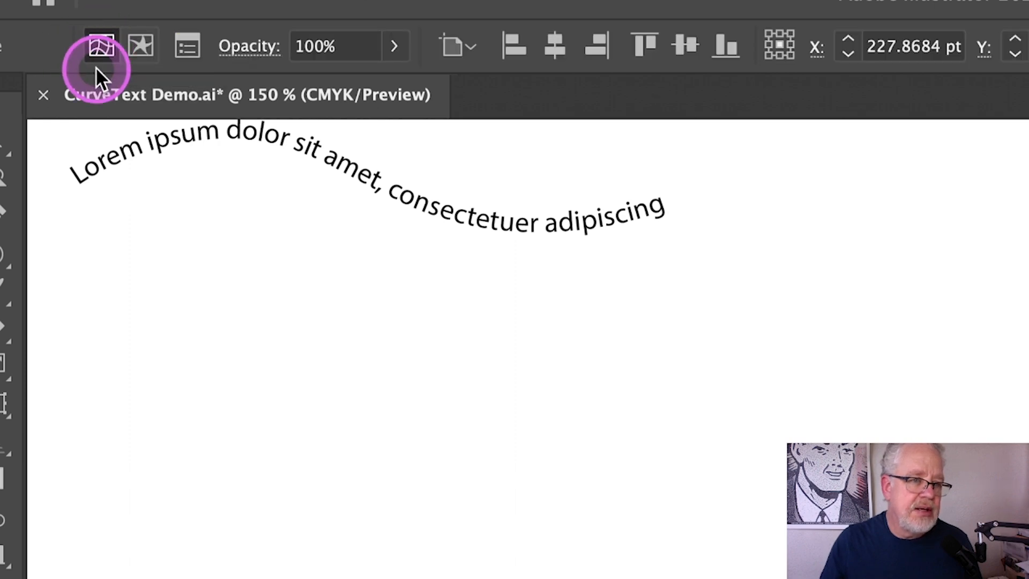
click(132, 185)
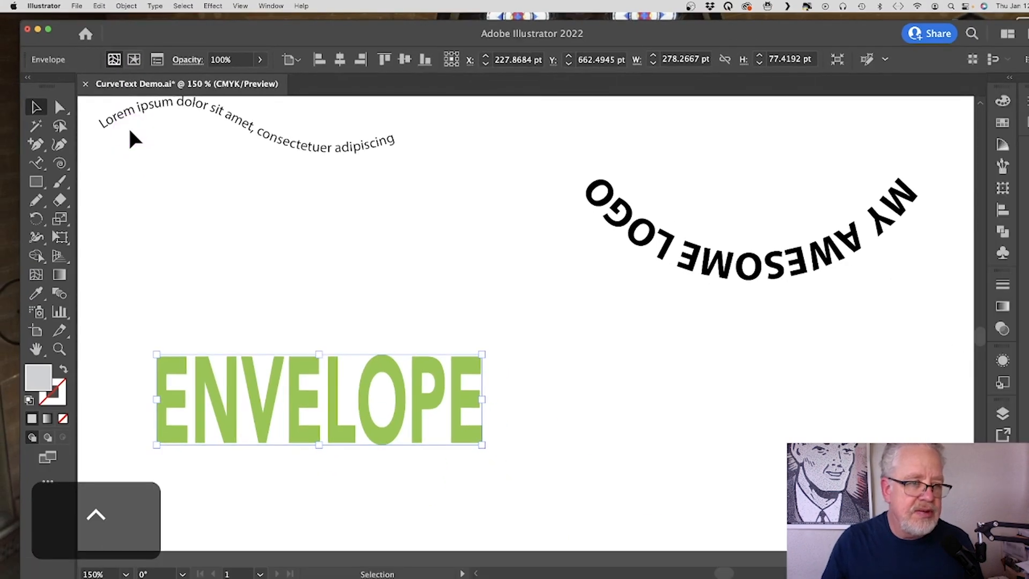
click(129, 138)
key(v)
click(100, 126)
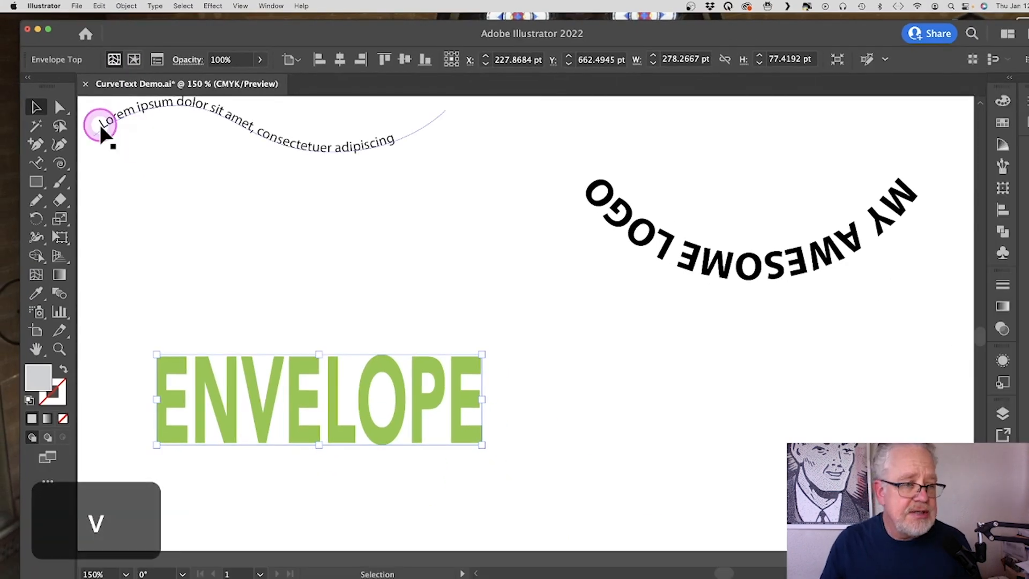
Pull the envelope's upper-right corner point up and outward to about X 439 pt, Y 546 pt
click(62, 107)
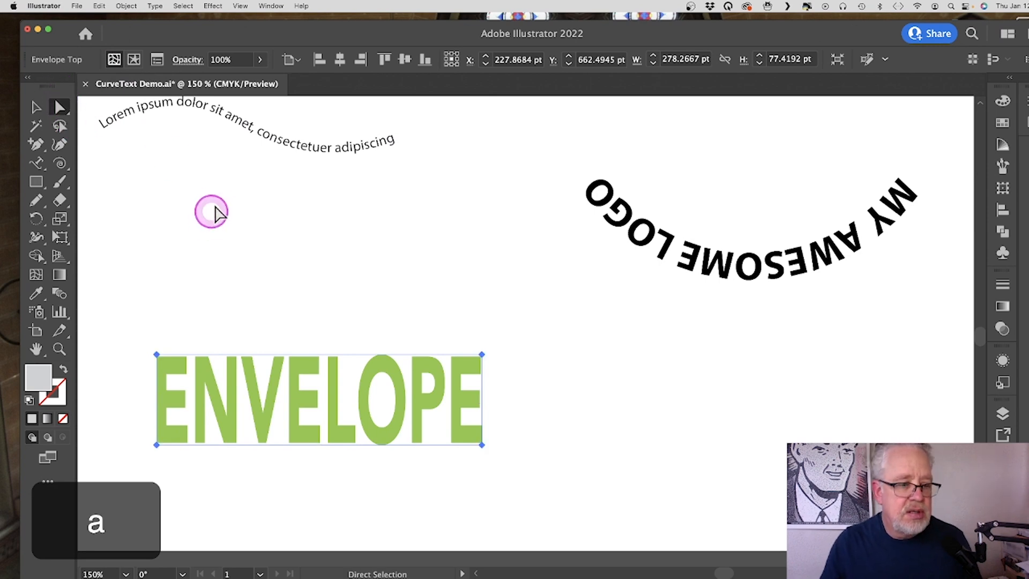
click(482, 354)
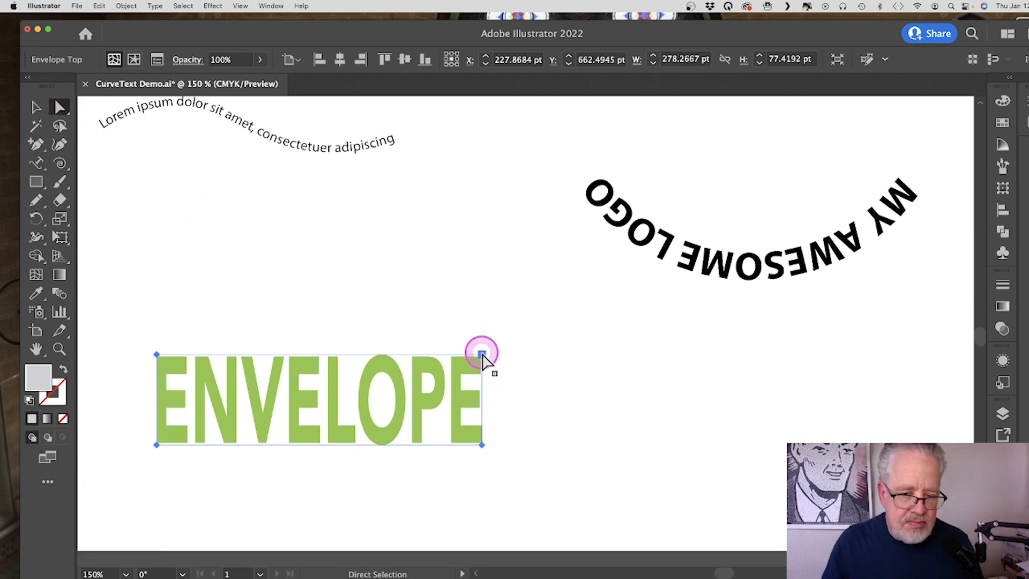
click(481, 354)
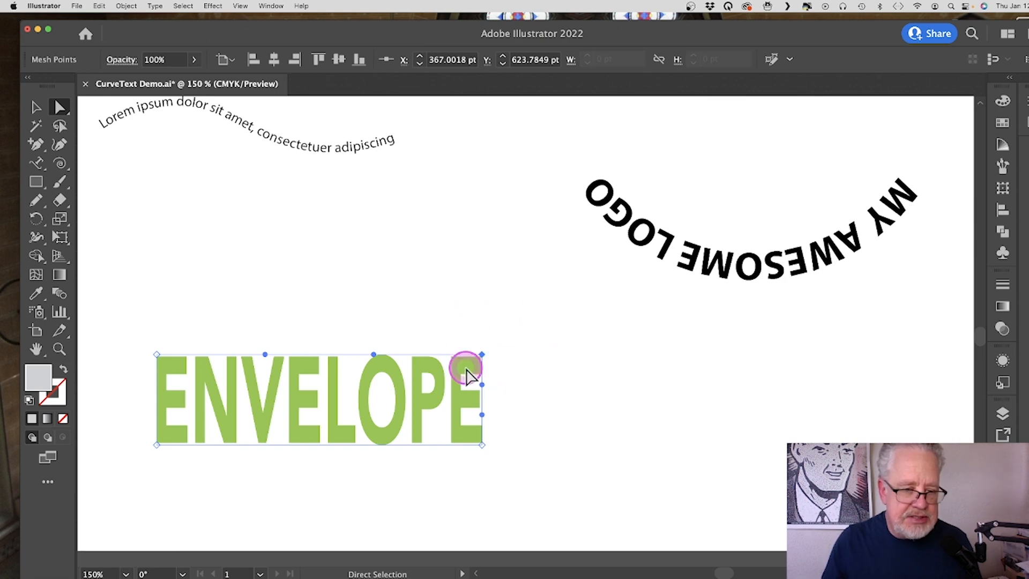
click(57, 350)
click(381, 396)
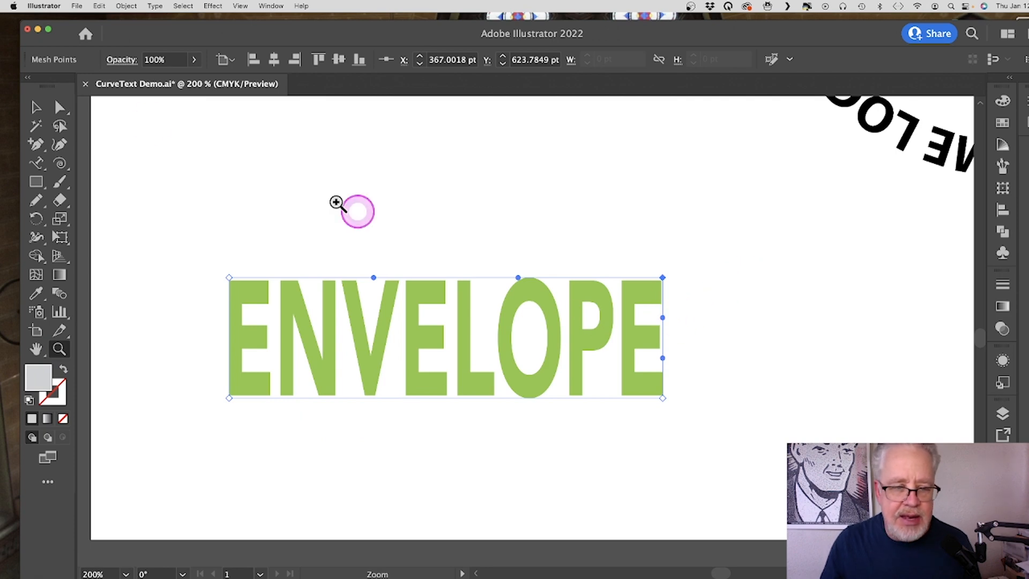
click(60, 107)
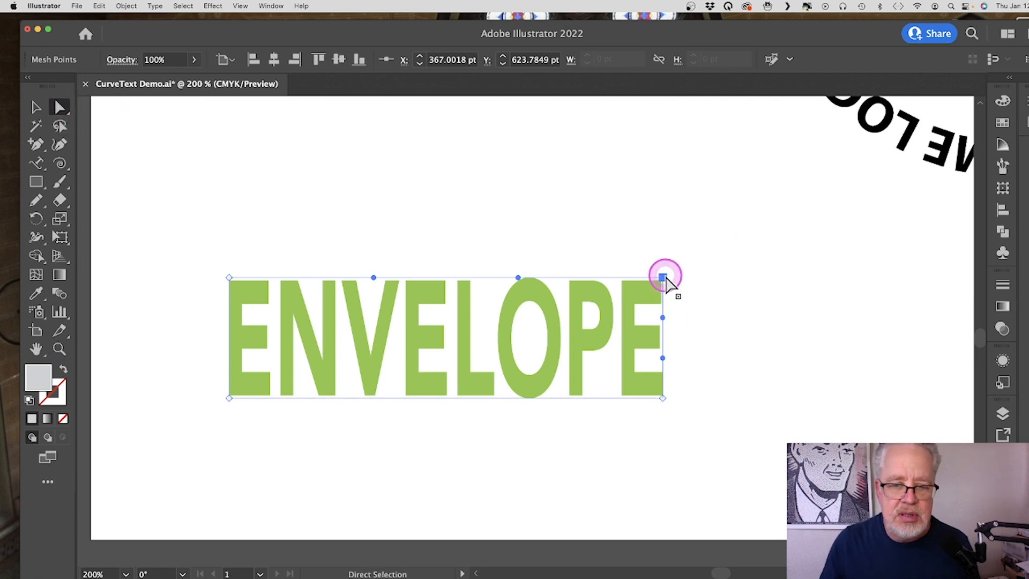
drag(666, 278, 775, 156)
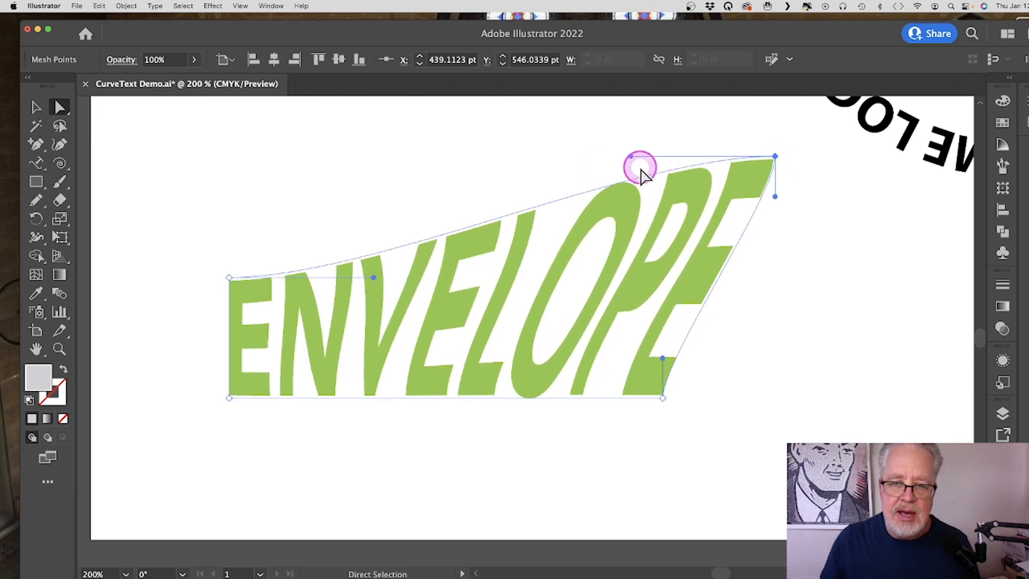
Raise the envelope's lower-left corner and curve the envelope's edges by adjusting the corner points' direction handles
drag(630, 157, 615, 248)
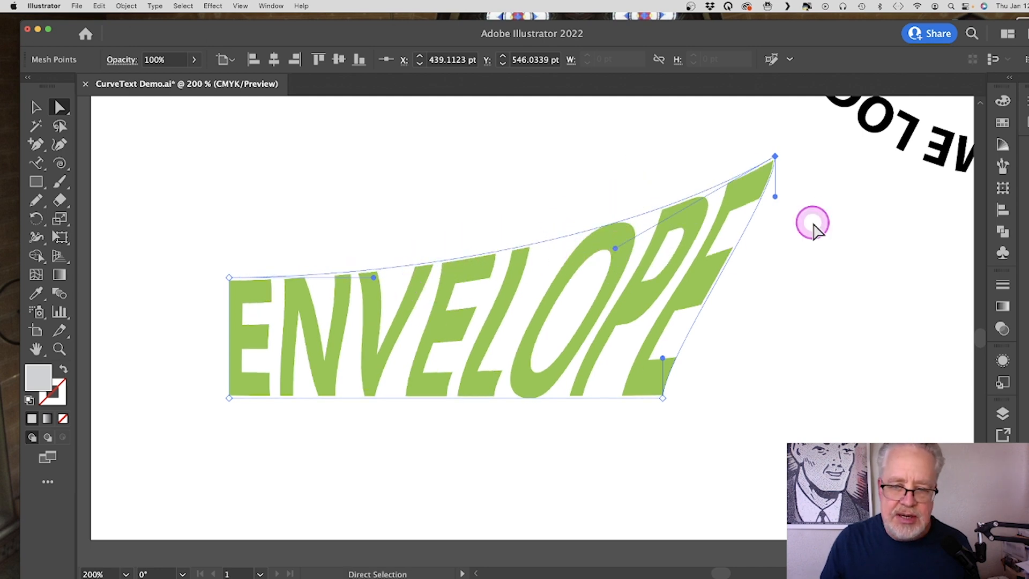
drag(774, 196, 748, 307)
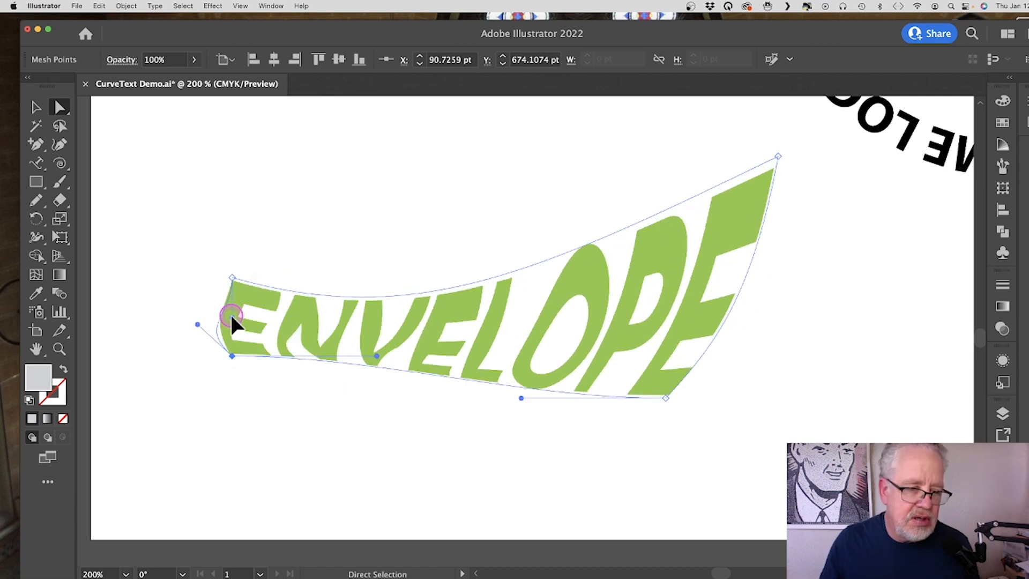
drag(231, 318, 204, 283)
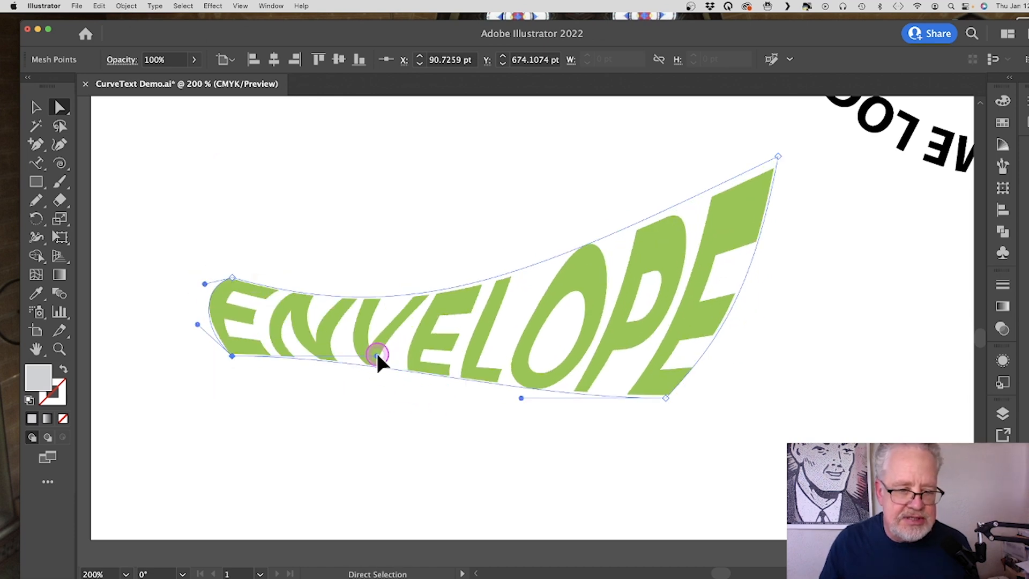
drag(377, 355, 356, 397)
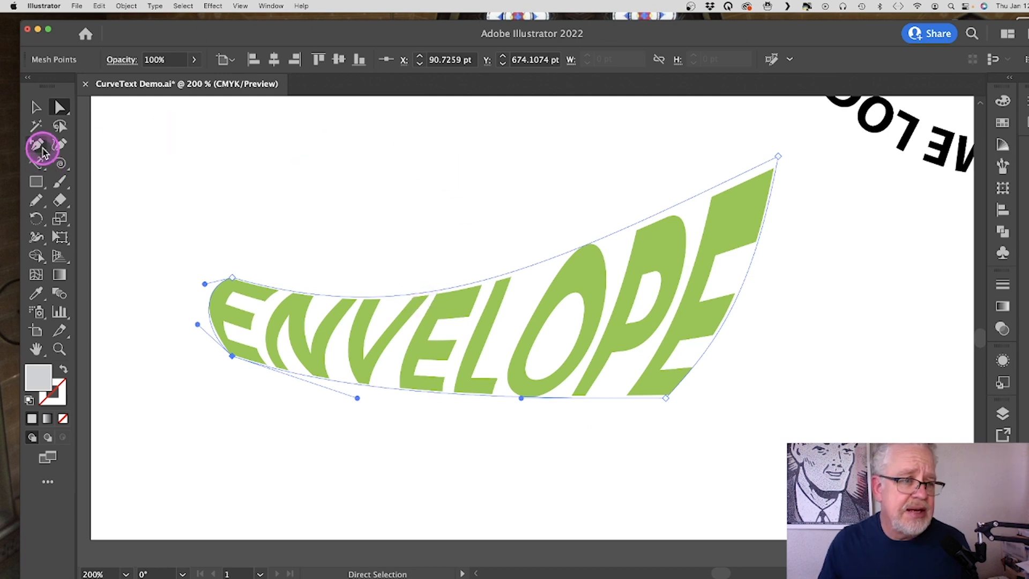
Add an anchor point on the envelope's top edge above the letter V
click(41, 150)
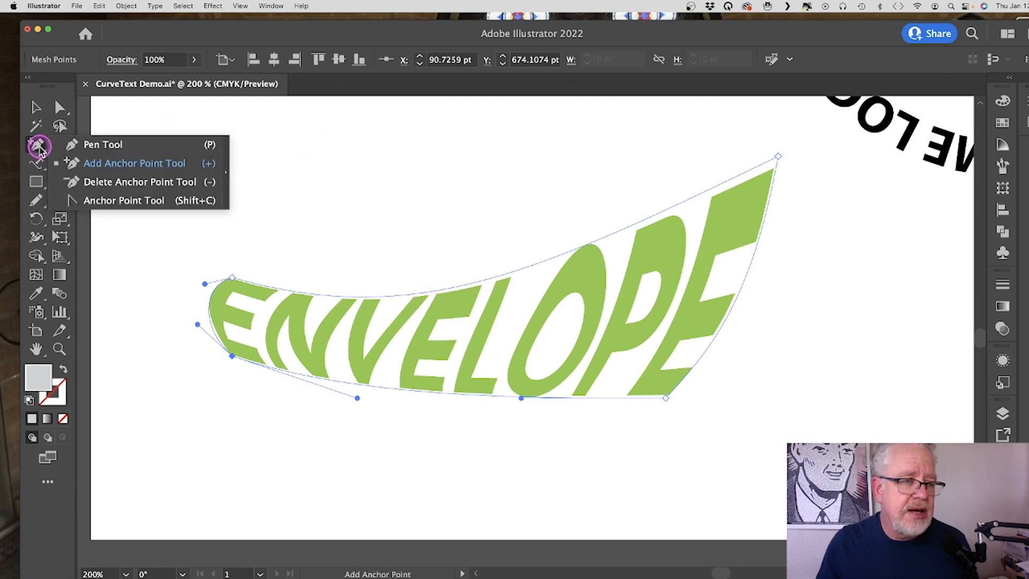
click(75, 164)
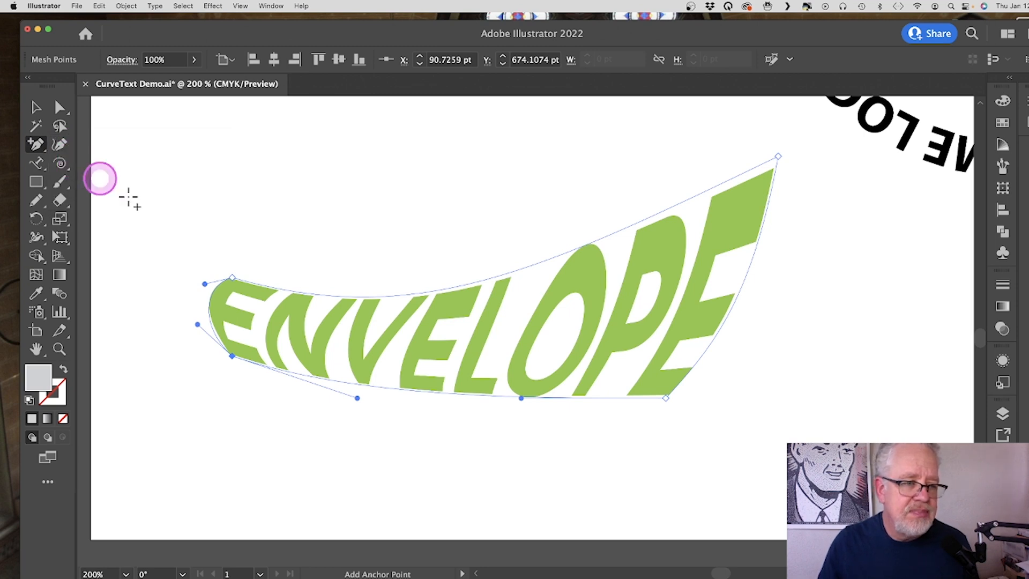
click(373, 296)
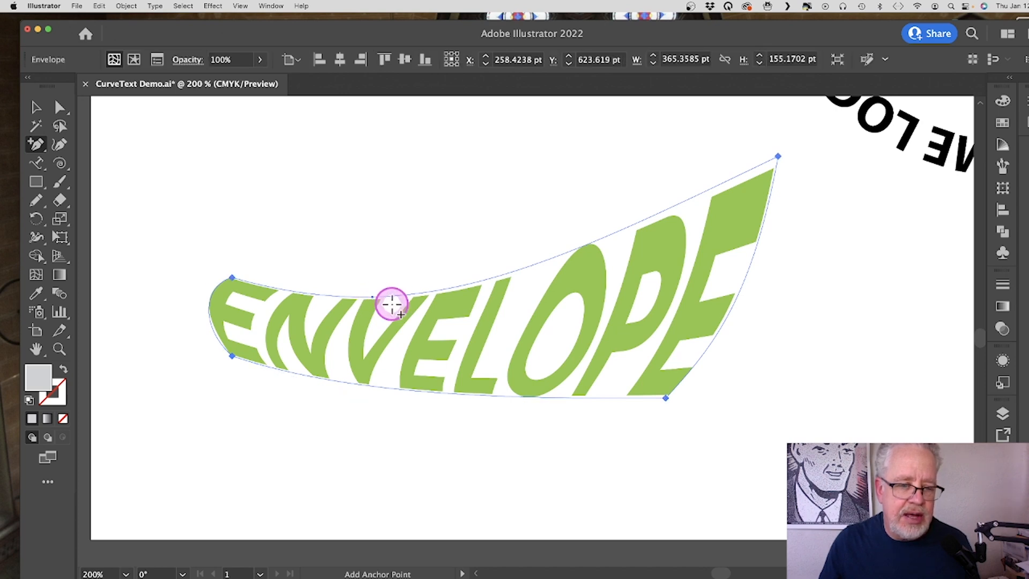
Raise the added top-edge point to about X 212 pt, Y 549 pt so the envelope's top edge bulges upward
click(59, 108)
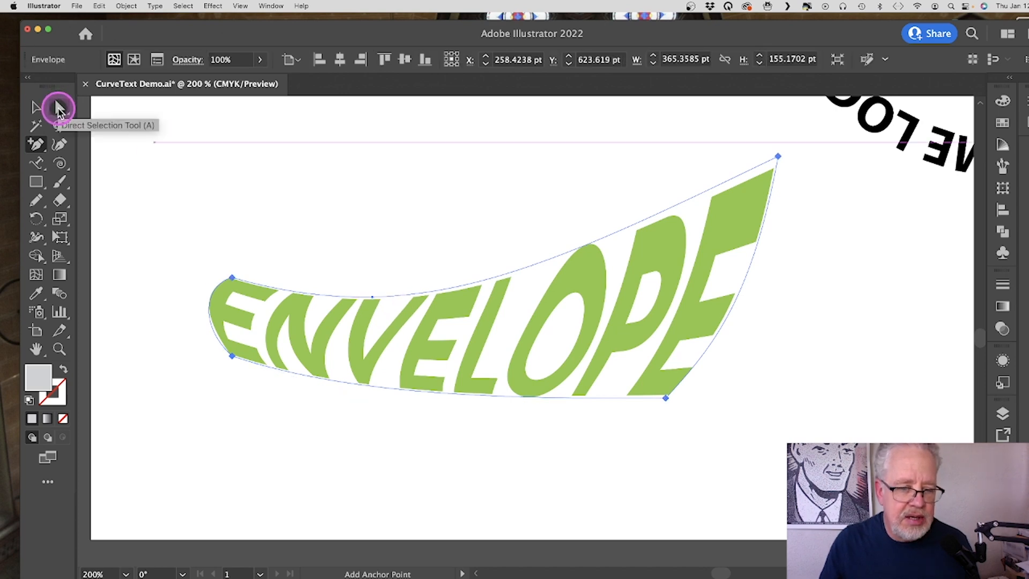
click(379, 295)
click(375, 298)
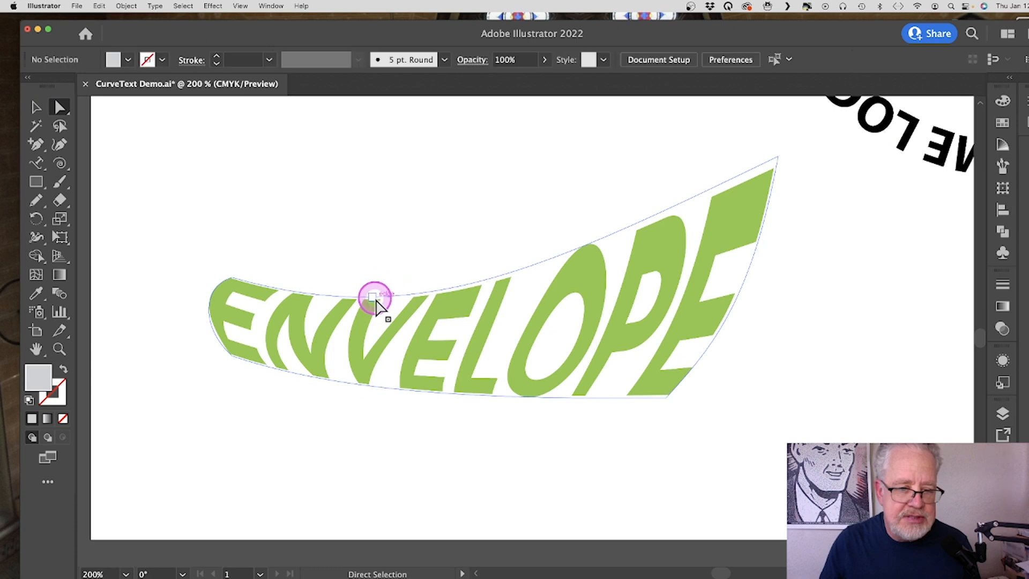
click(372, 297)
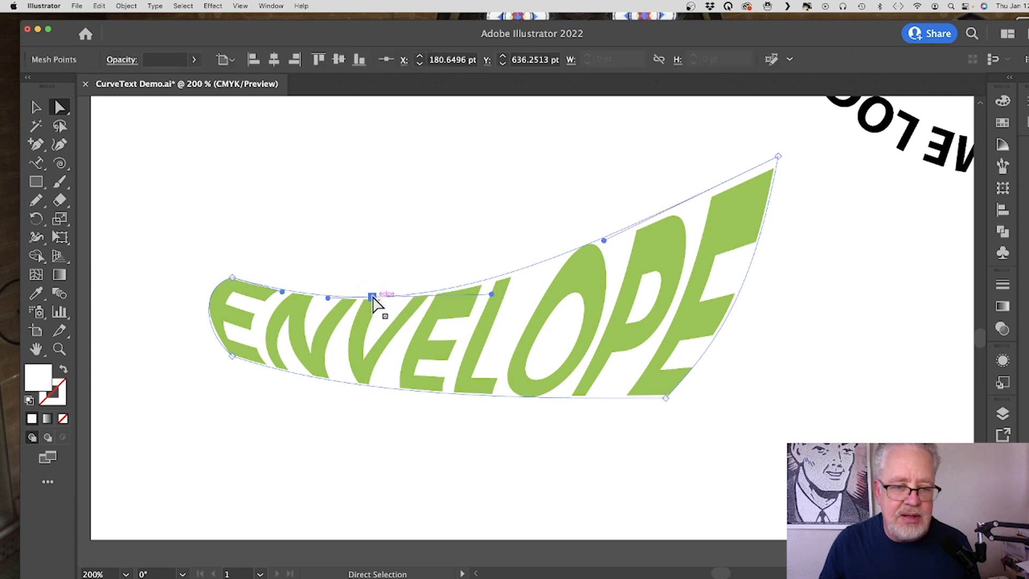
drag(370, 294, 374, 205)
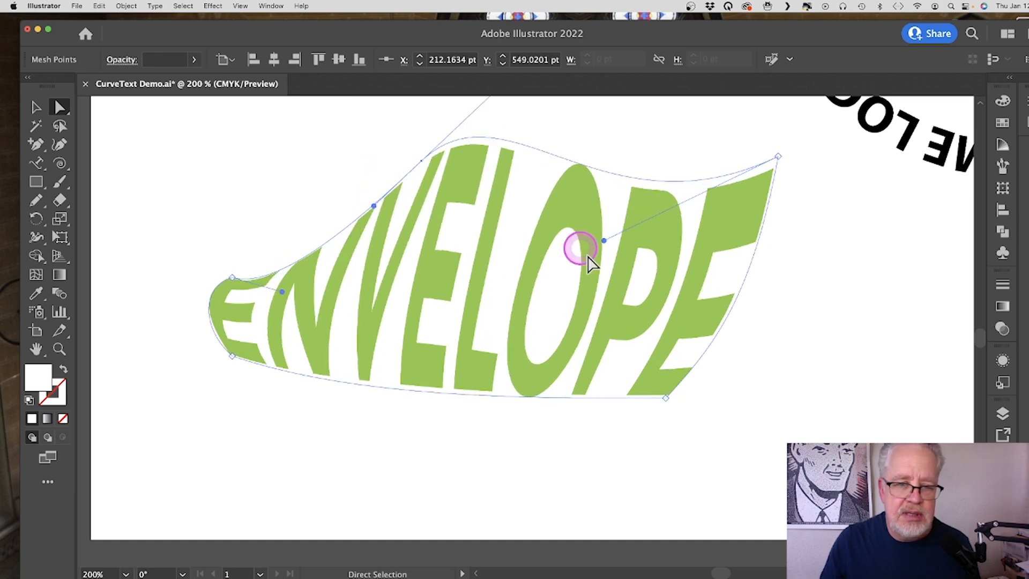
Reshape the envelope's top edge into a wave using the handles of the added point and the upper-right corner
click(604, 240)
scroll(570, 293, up, 2)
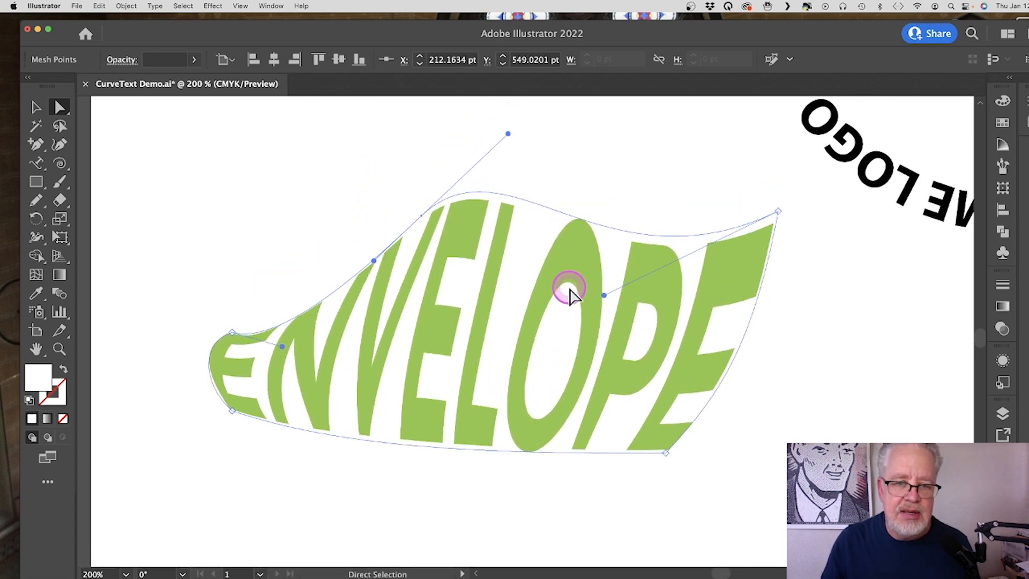
drag(508, 134, 484, 179)
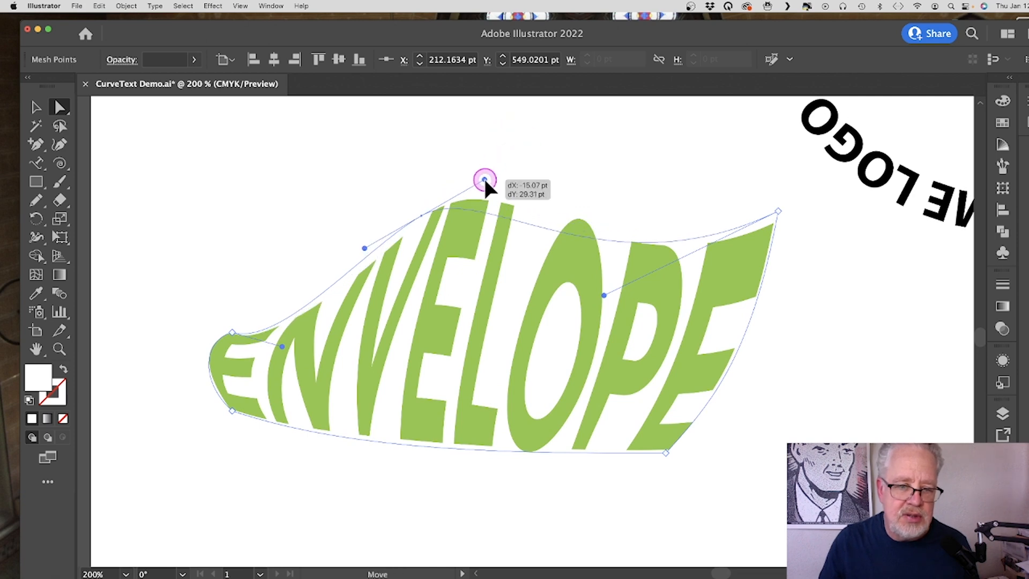
click(606, 322)
click(608, 293)
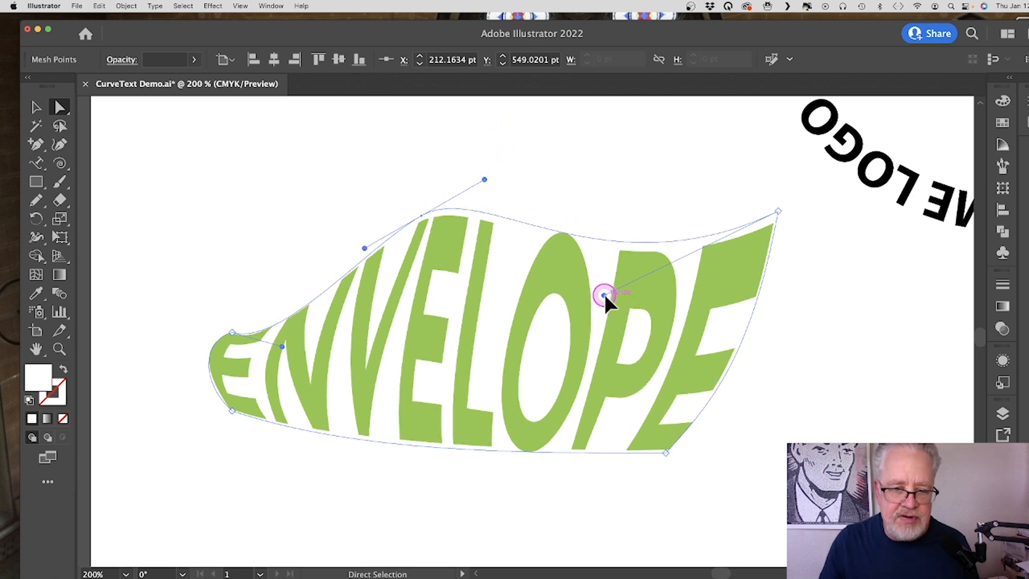
drag(604, 294, 607, 378)
Arch the envelope's bottom edge upward with the lower-right corner's handle and return to the Selection tool
click(666, 452)
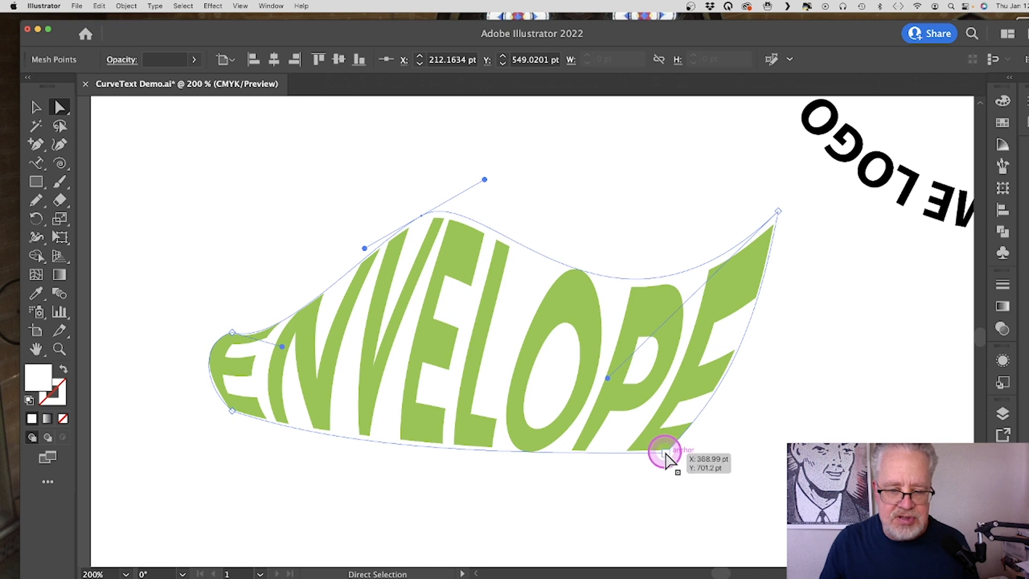
drag(521, 452, 387, 278)
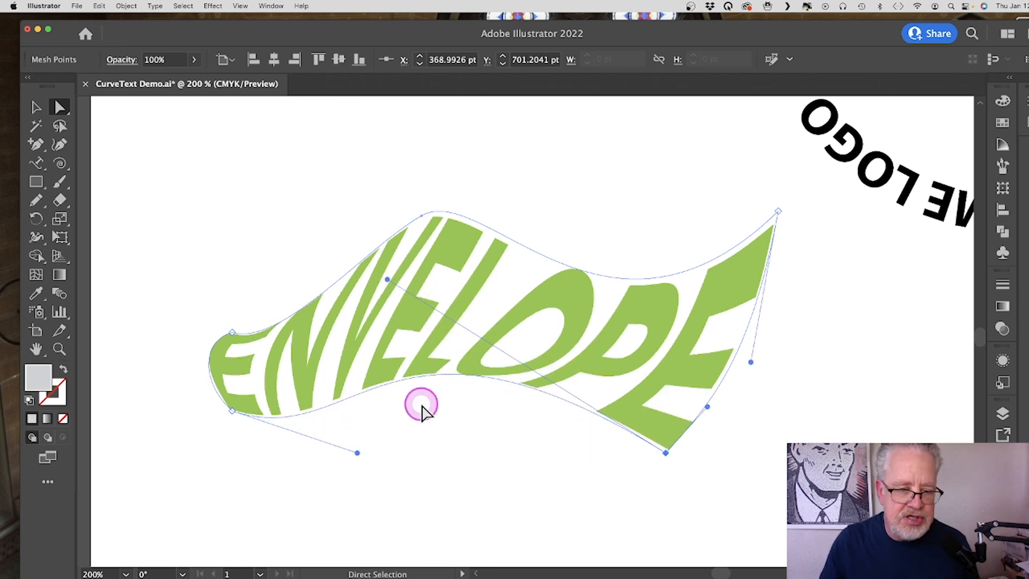
click(59, 349)
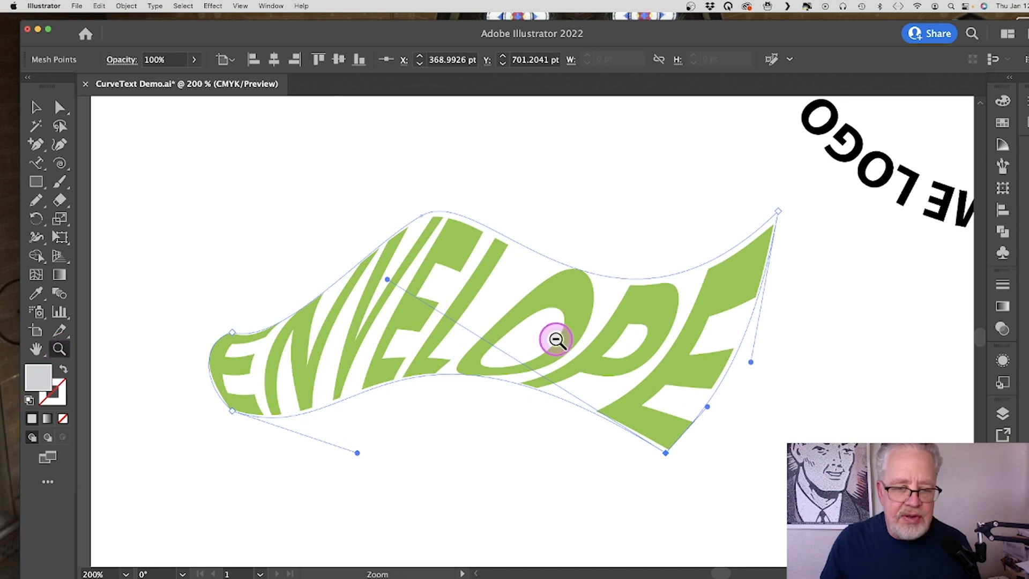
alt+click(556, 339)
alt+click(554, 340)
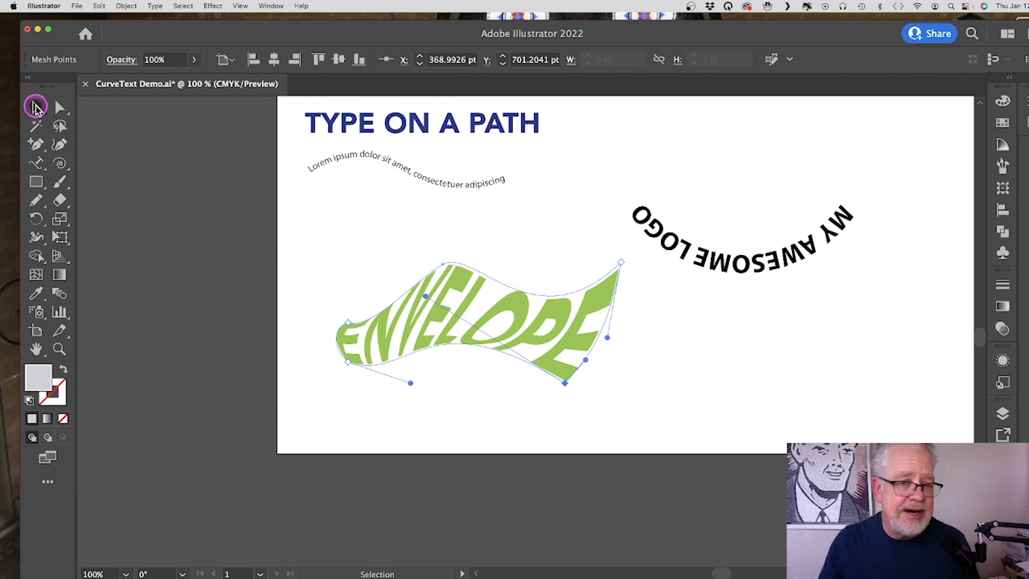
click(36, 107)
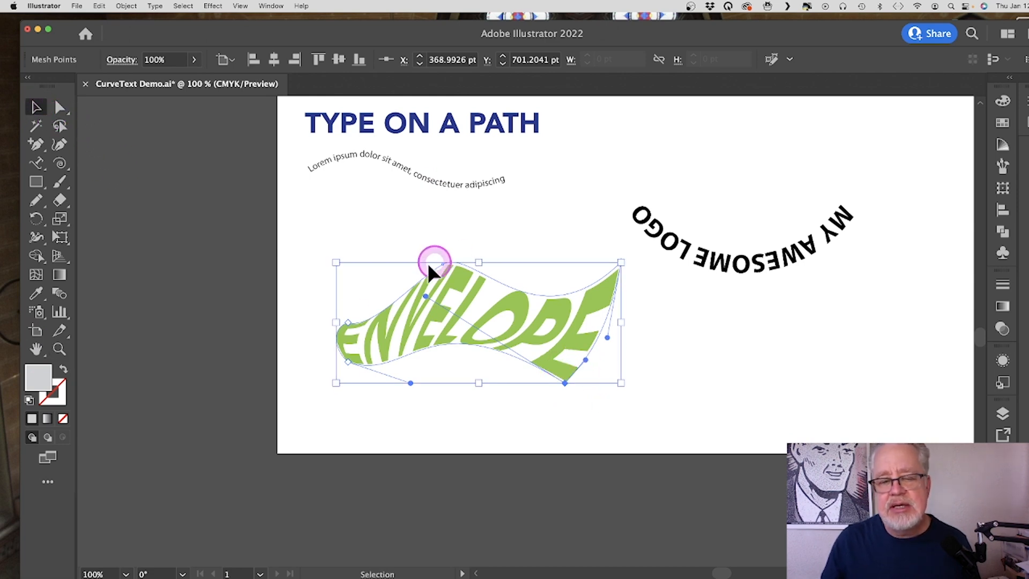